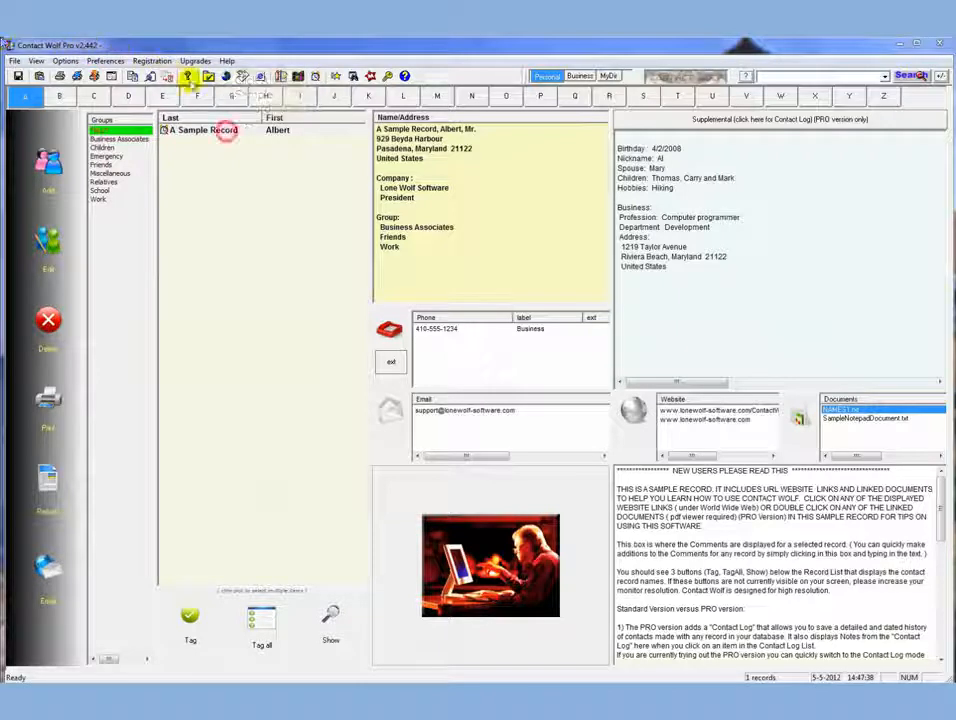
Step: Open the sample record's linked document NAMES1.txt, examine its header row of field names, and close it
{"action": "left_click", "coordinate": [226, 131]}
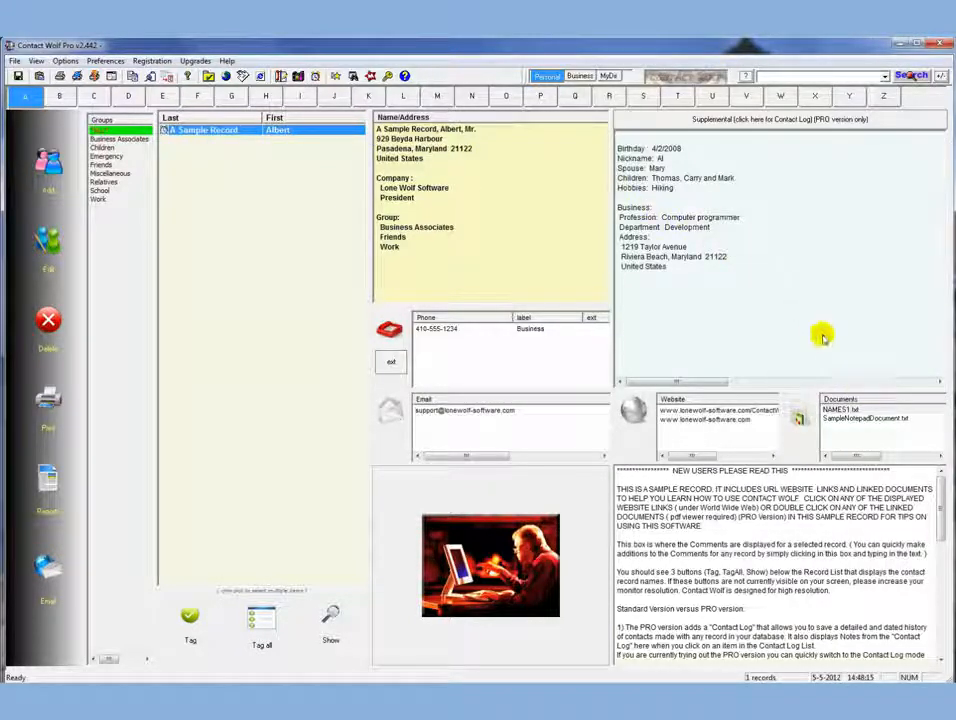
{"action": "double_click", "coordinate": [838, 410]}
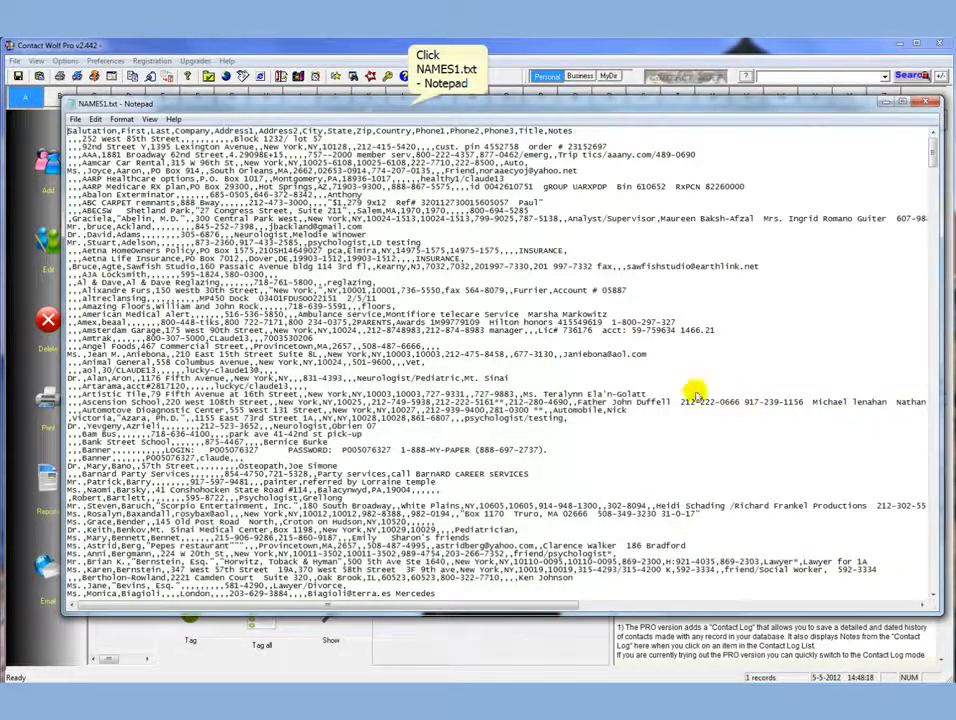
{"action": "left_click_drag", "start_coordinate": [408, 106], "coordinate": [415, 126]}
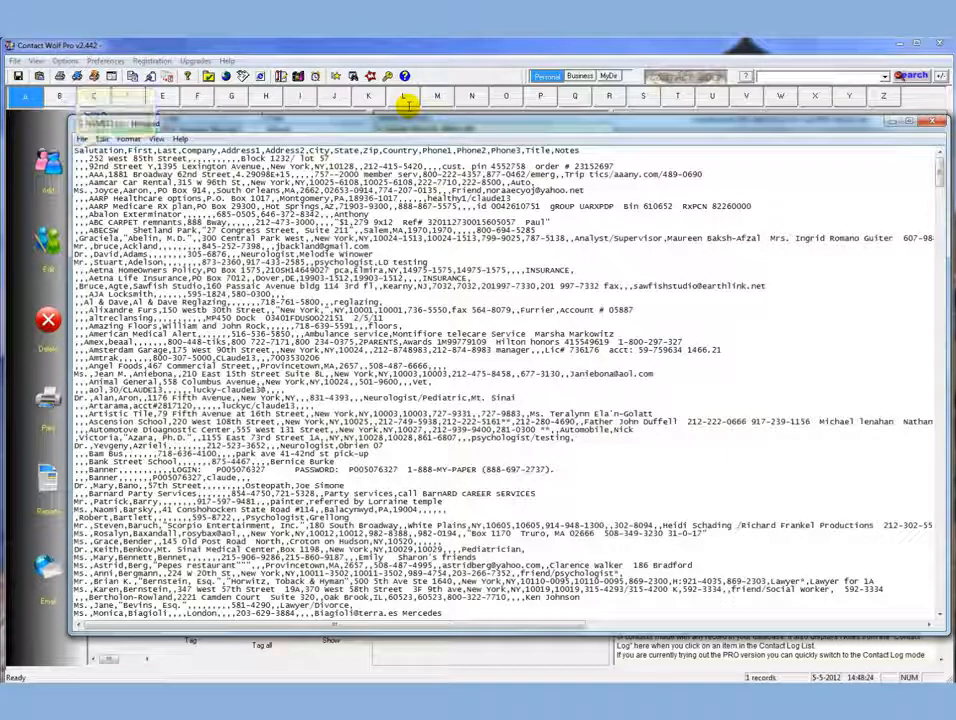
{"action": "left_click_drag", "start_coordinate": [578, 150], "coordinate": [76, 150]}
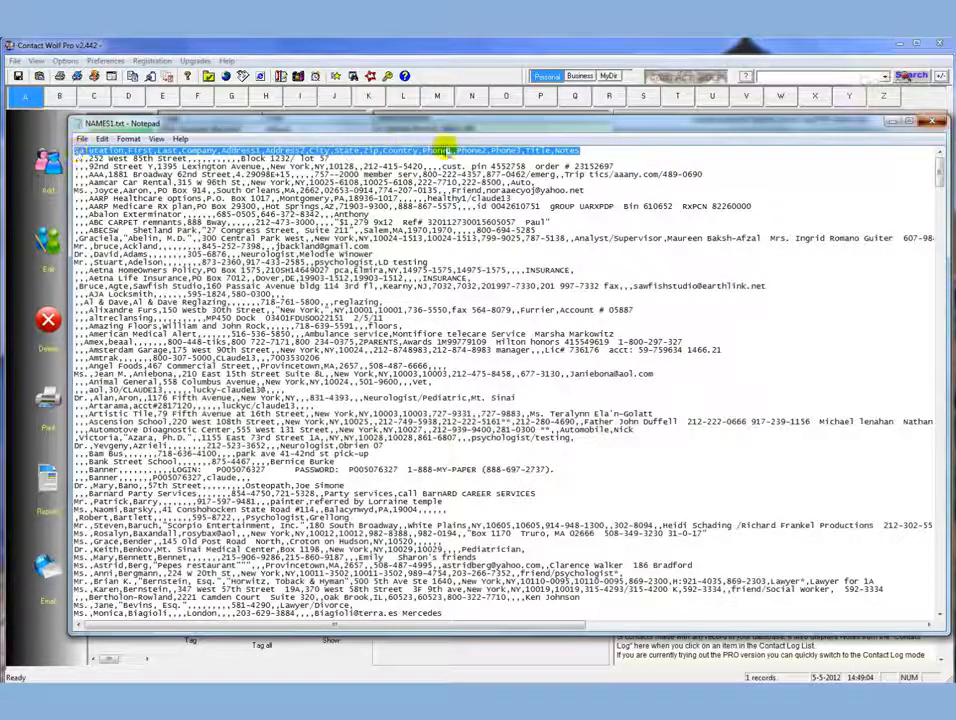
{"action": "left_click", "coordinate": [929, 122]}
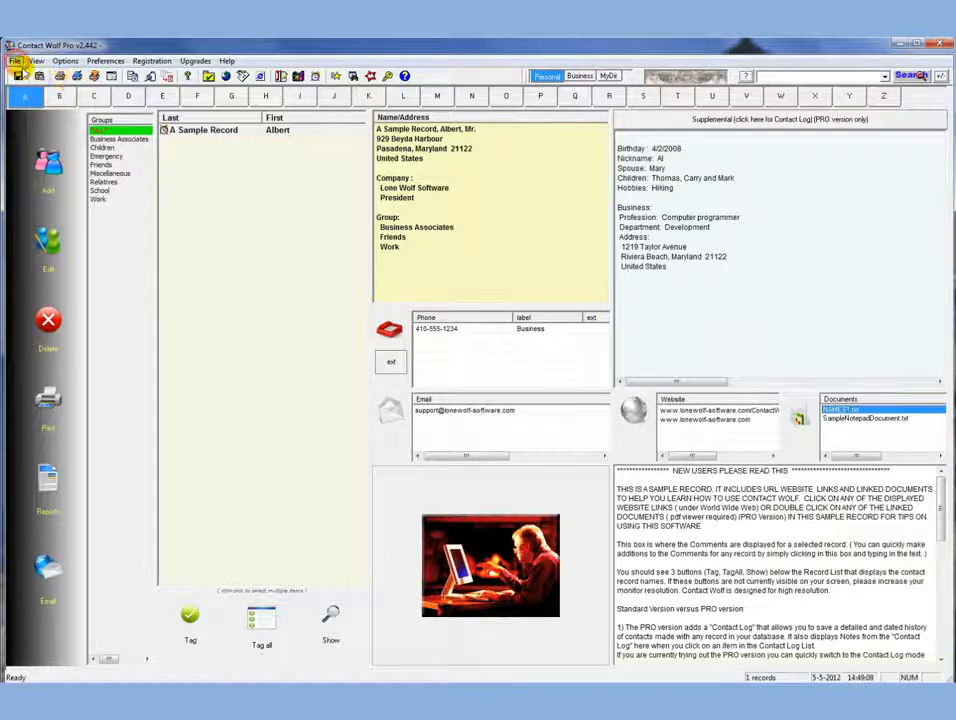
Step: Import the comma separated file NAMES1.CSV from the Sample Databases folder without backing up the current database
{"action": "left_click", "coordinate": [15, 61]}
{"action": "left_click", "coordinate": [63, 184]}
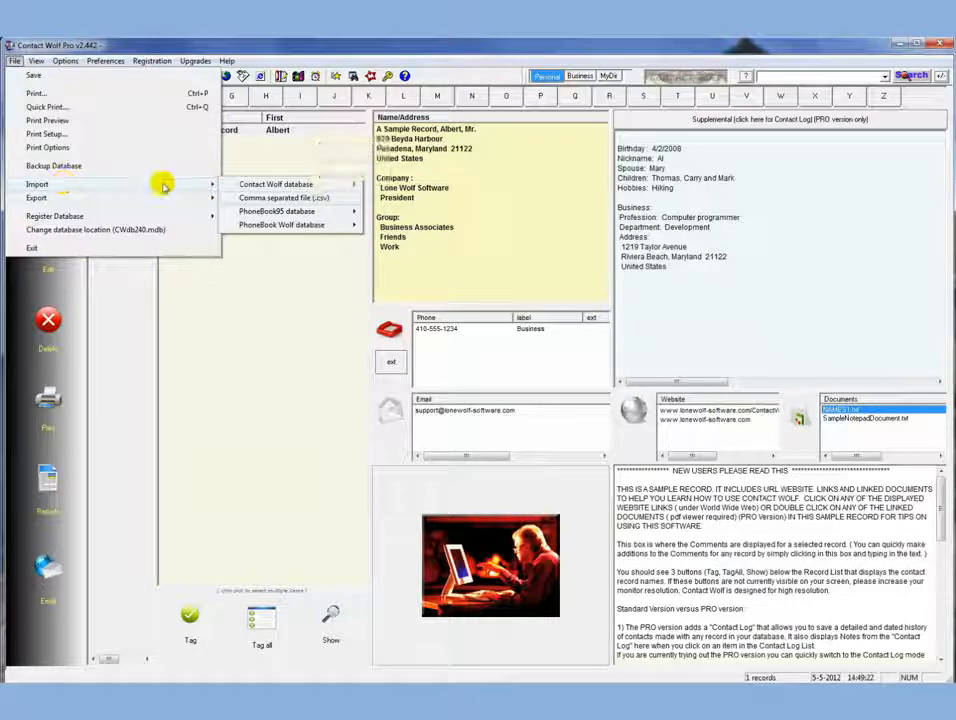
{"action": "left_click", "coordinate": [290, 196]}
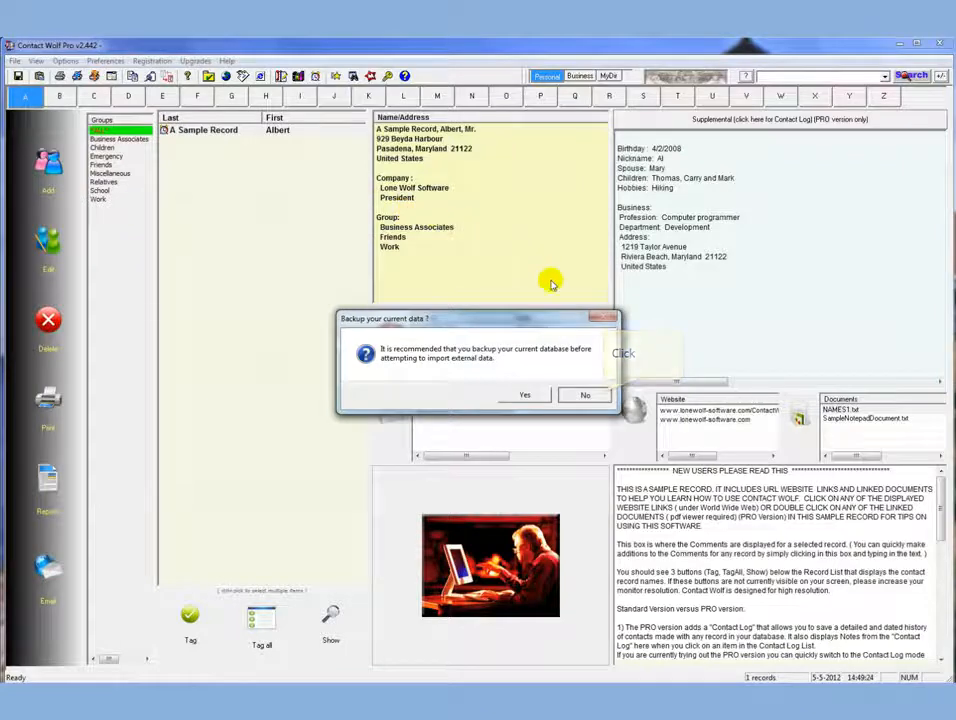
{"action": "left_click", "coordinate": [595, 395]}
{"action": "left_click", "coordinate": [566, 216]}
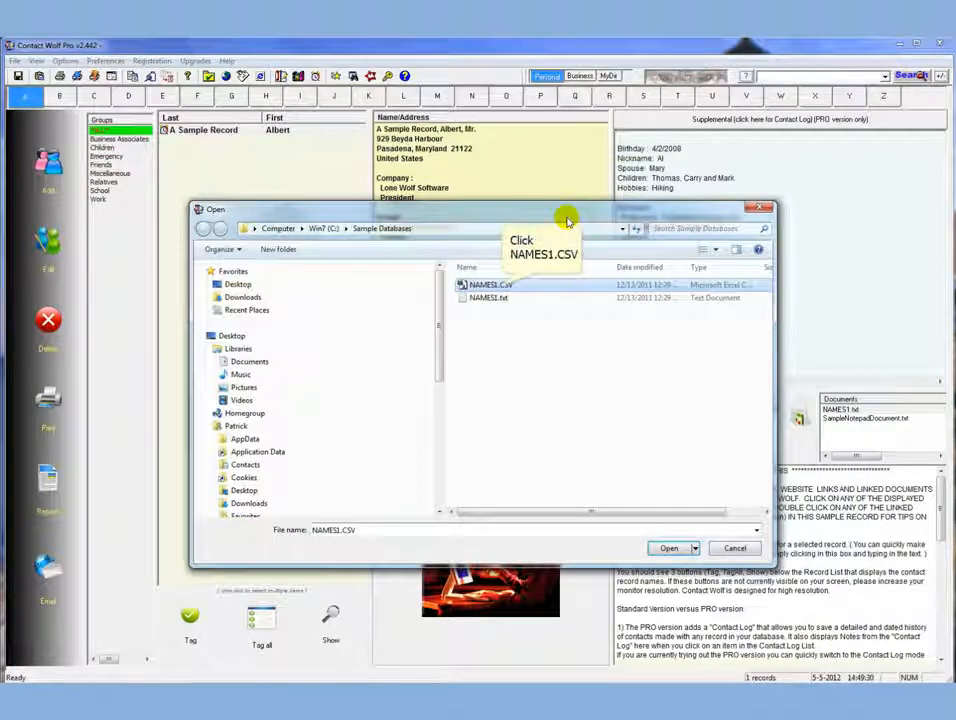
{"action": "left_click", "coordinate": [497, 286]}
{"action": "left_click", "coordinate": [669, 548]}
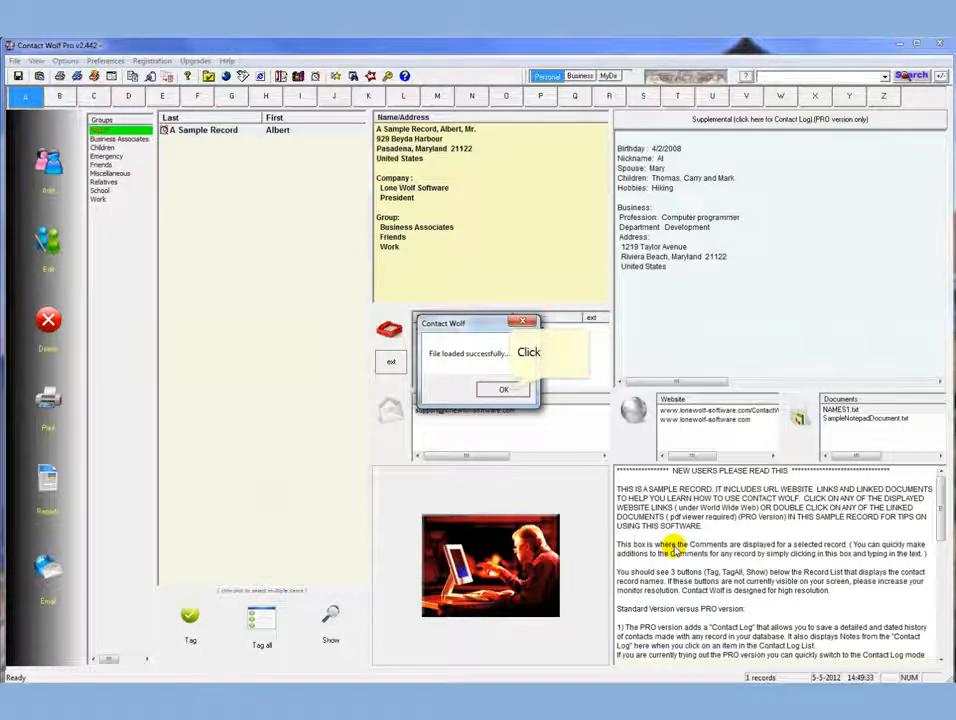
{"action": "left_click", "coordinate": [504, 389]}
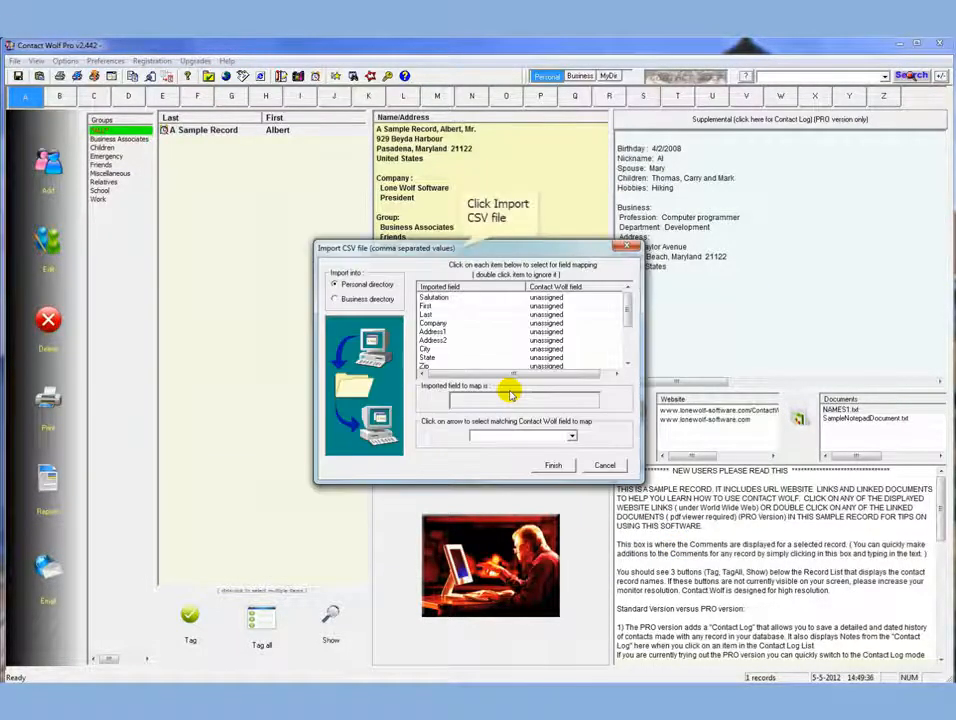
Step: Switch the import destination to the Business directory and back to the Personal directory
{"action": "left_click_drag", "start_coordinate": [460, 244], "coordinate": [459, 253]}
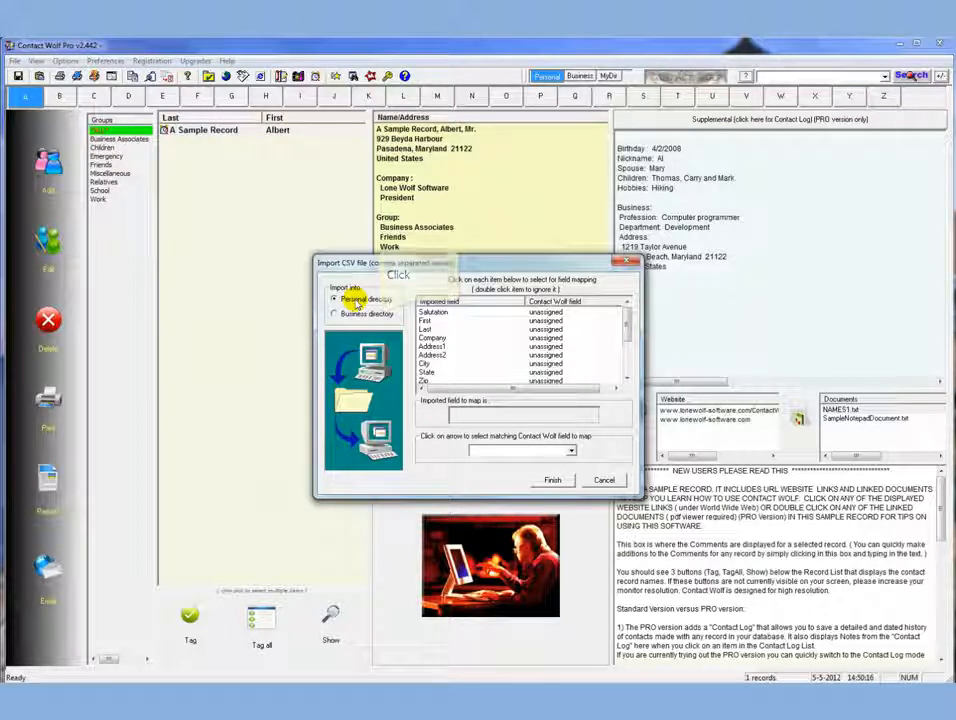
{"action": "left_click", "coordinate": [376, 314]}
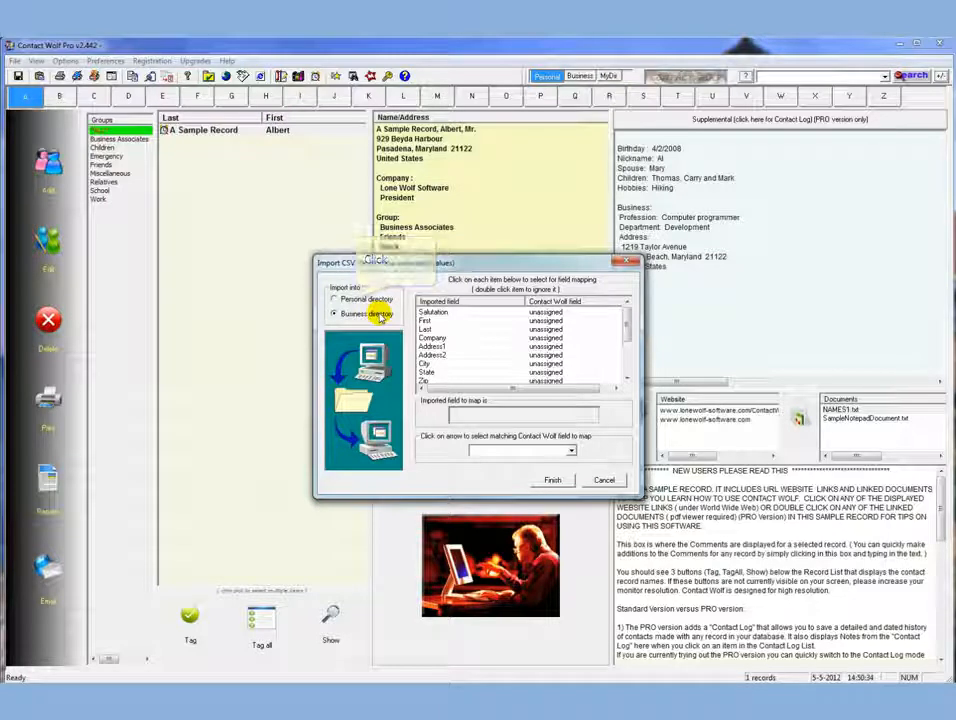
{"action": "left_click", "coordinate": [358, 299]}
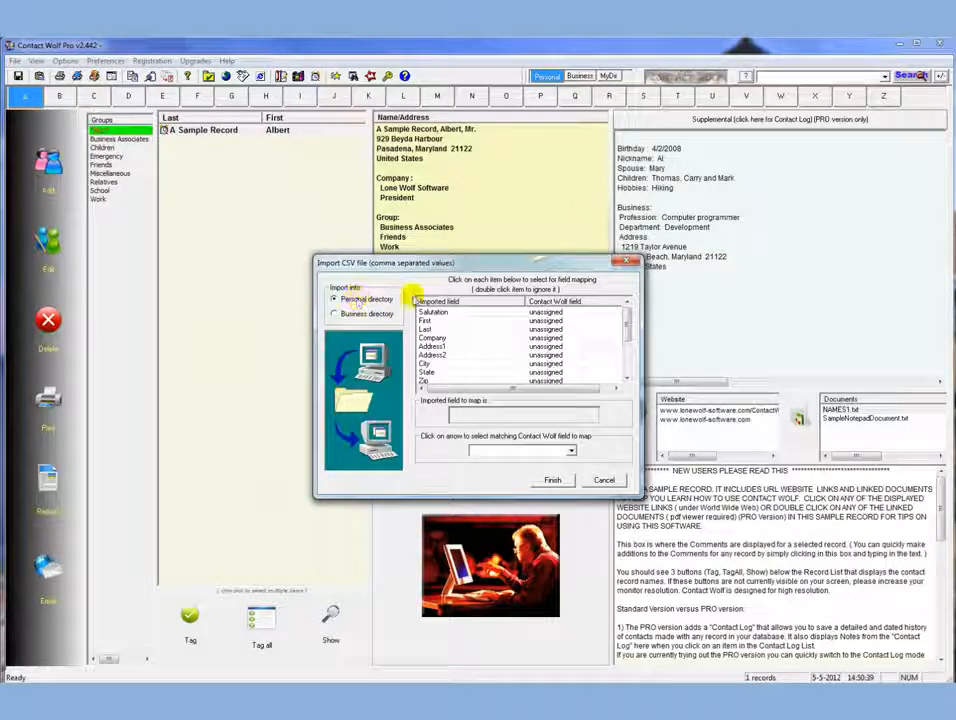
{"action": "left_click_drag", "start_coordinate": [536, 267], "coordinate": [530, 265]}
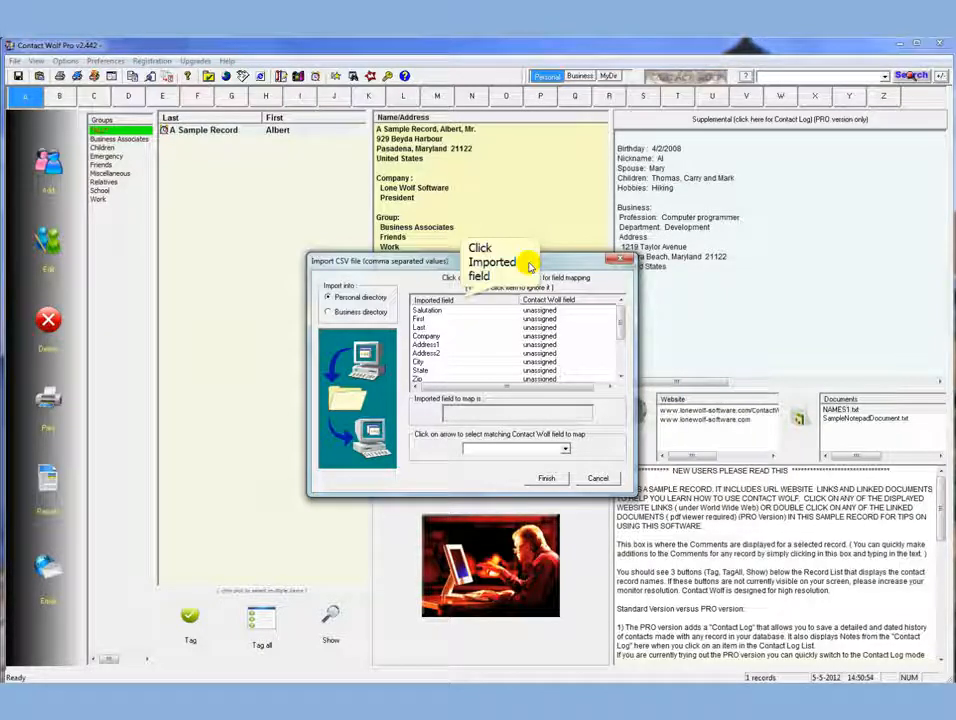
Step: Map the imported Salutation field to Prefix and the First field to First Name
{"action": "left_click", "coordinate": [455, 310]}
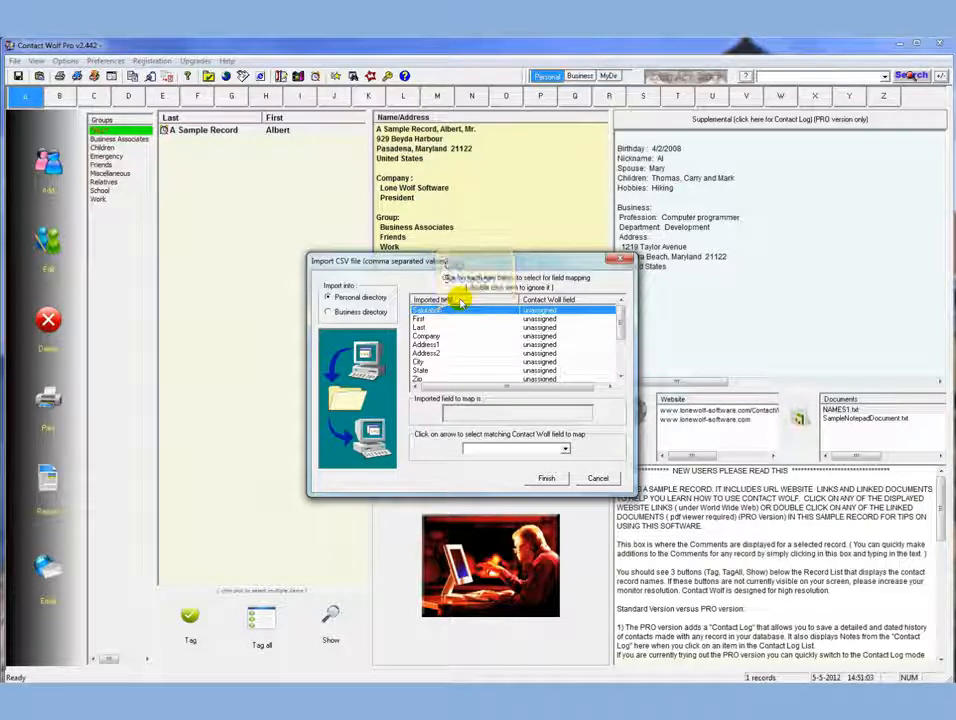
{"action": "left_click", "coordinate": [433, 312]}
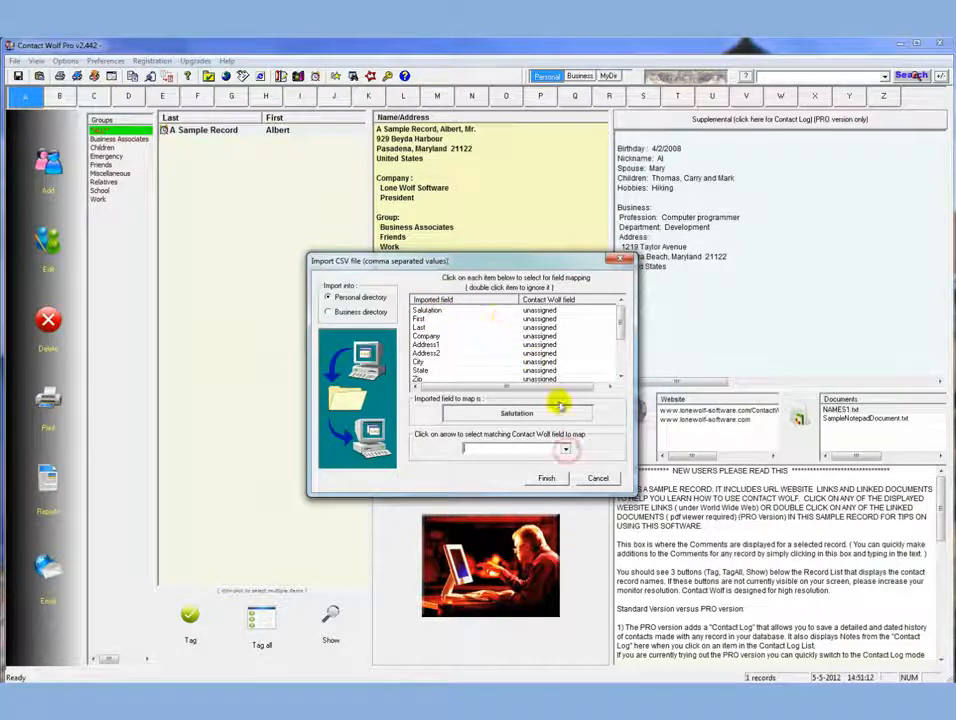
{"action": "left_click", "coordinate": [565, 449]}
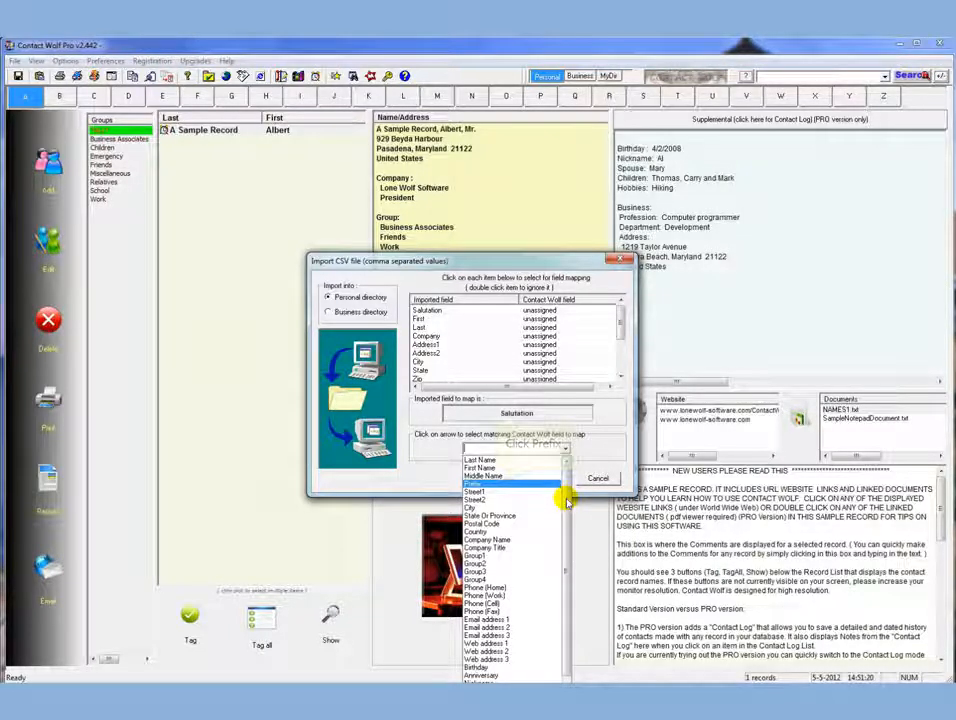
{"action": "left_click", "coordinate": [498, 484]}
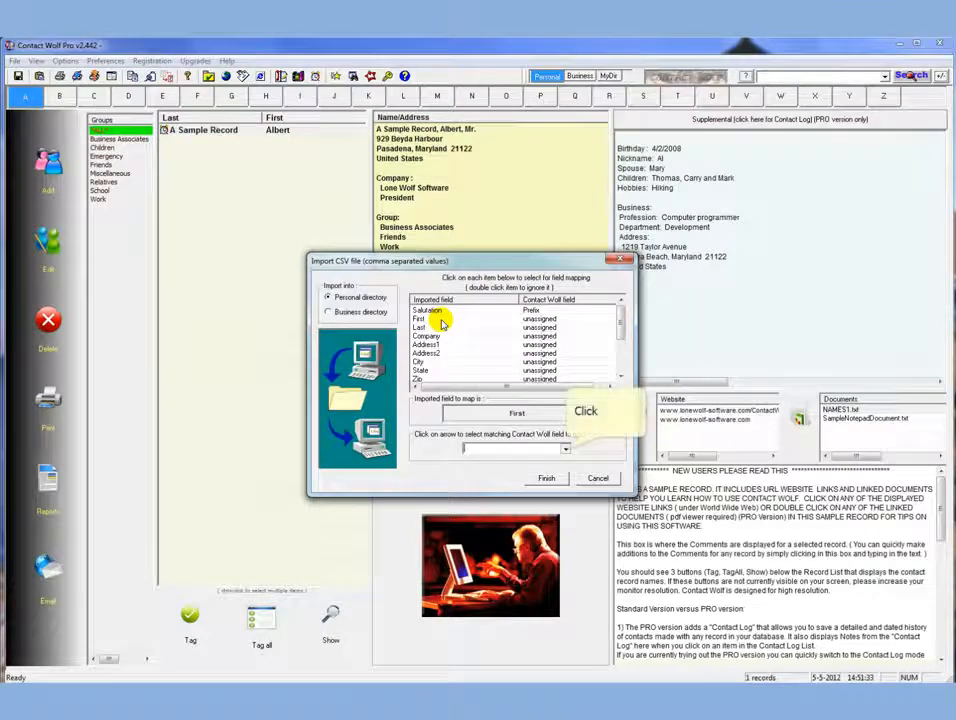
{"action": "left_click", "coordinate": [565, 448]}
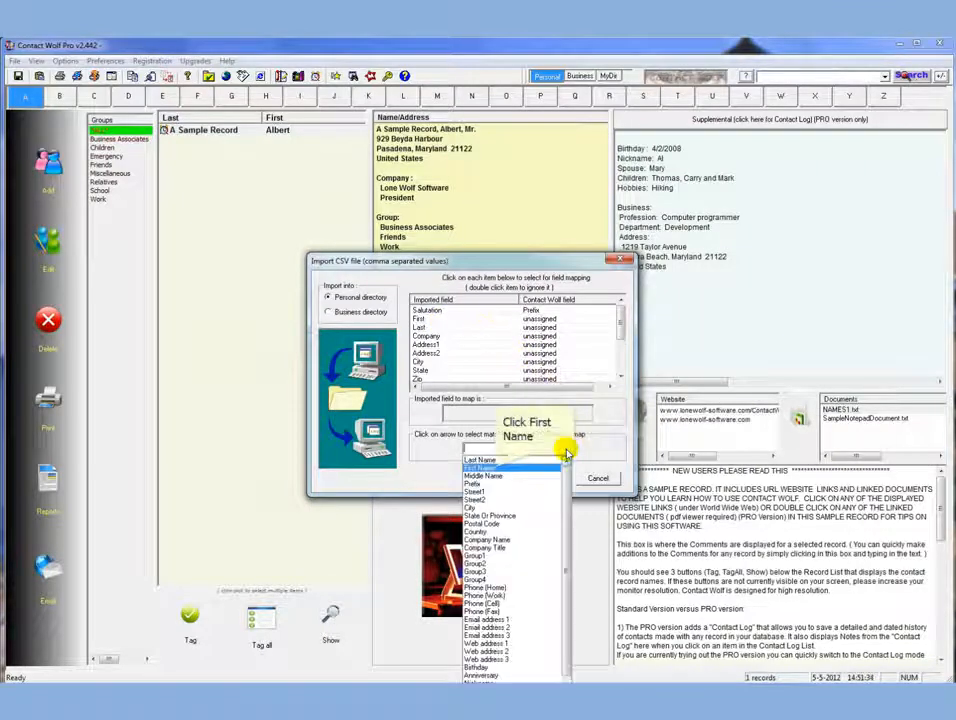
{"action": "left_click", "coordinate": [488, 467]}
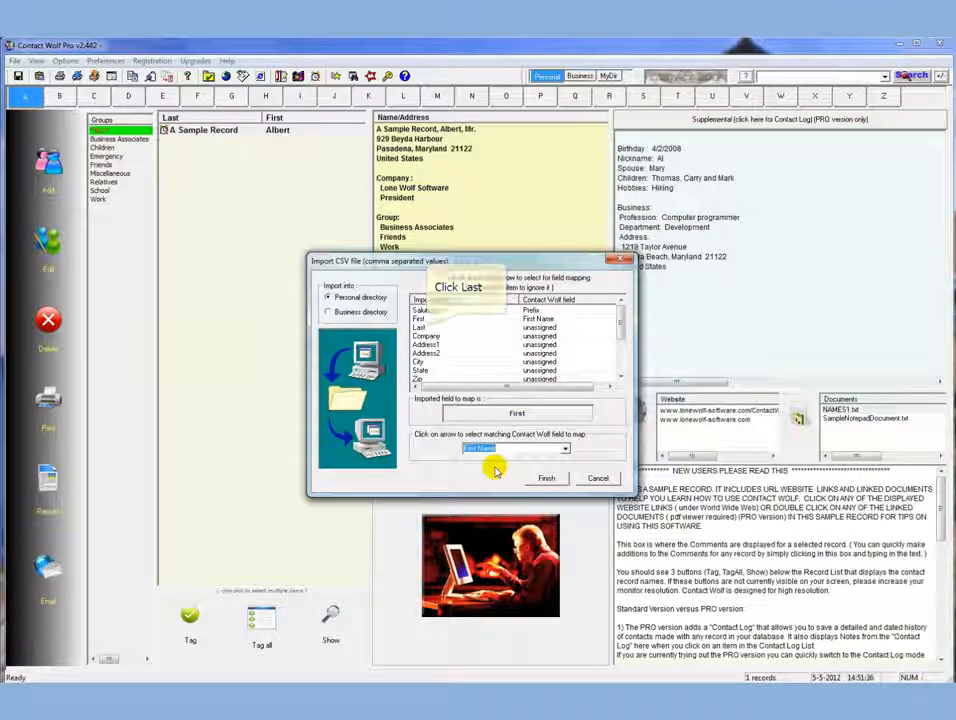
Step: Map the imported Last field to Last Name and the Company field to Company Name
{"action": "left_click", "coordinate": [426, 328]}
{"action": "left_click", "coordinate": [565, 448]}
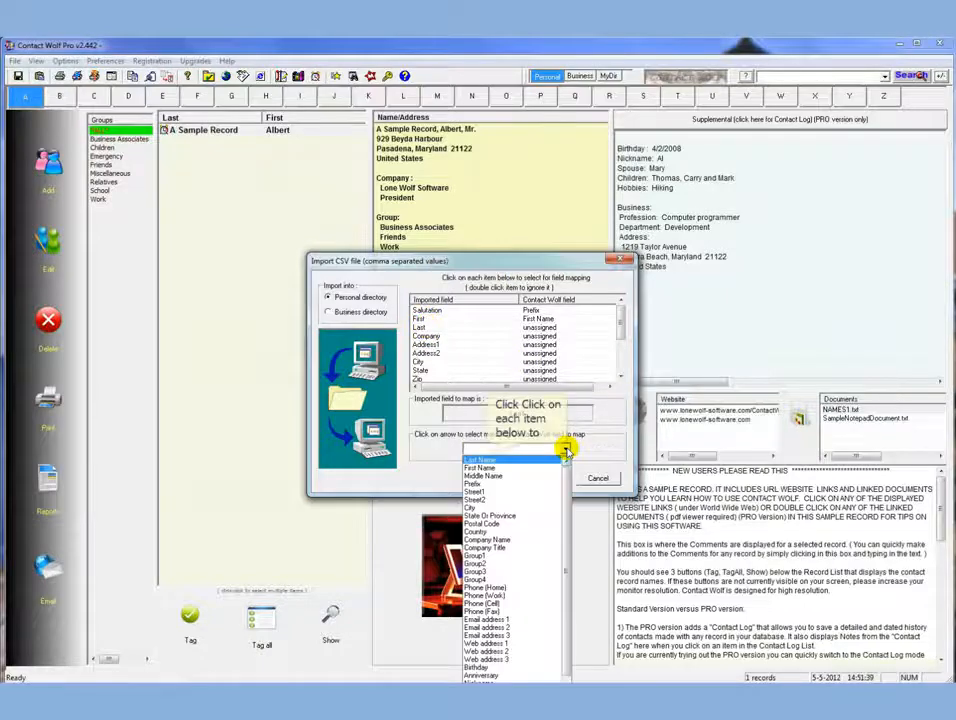
{"action": "left_click", "coordinate": [480, 459]}
{"action": "left_click", "coordinate": [428, 336]}
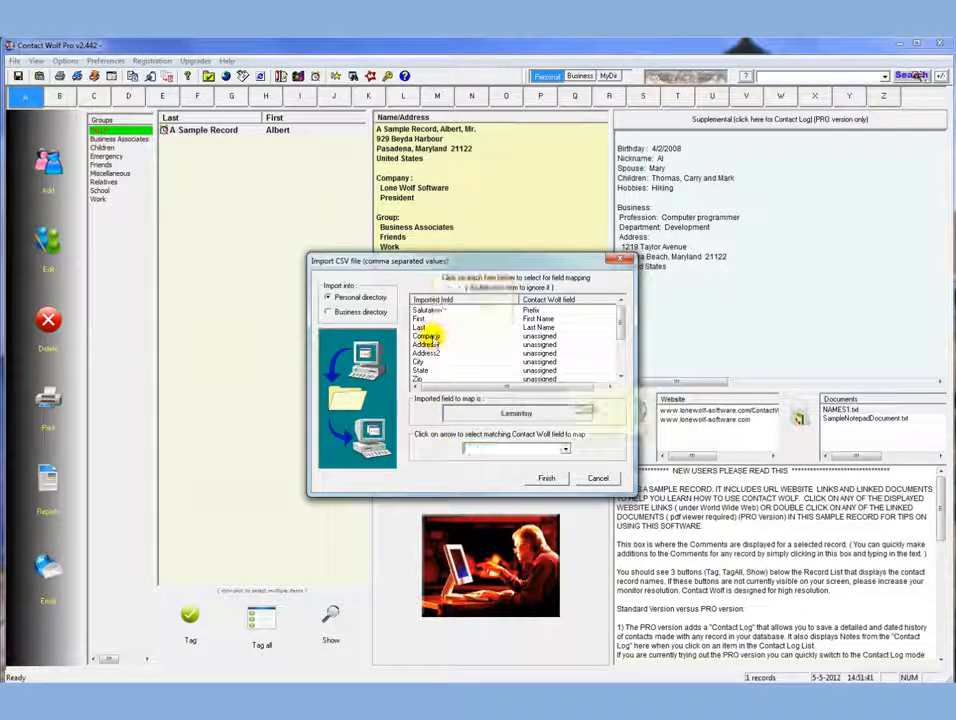
{"action": "left_click", "coordinate": [565, 448]}
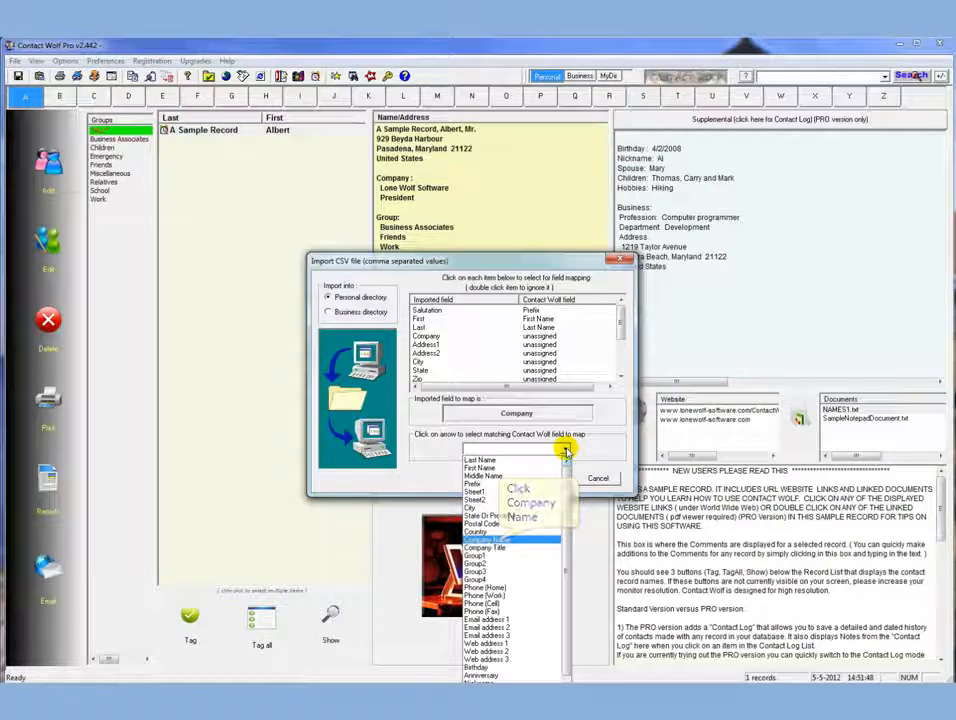
{"action": "left_click", "coordinate": [495, 540]}
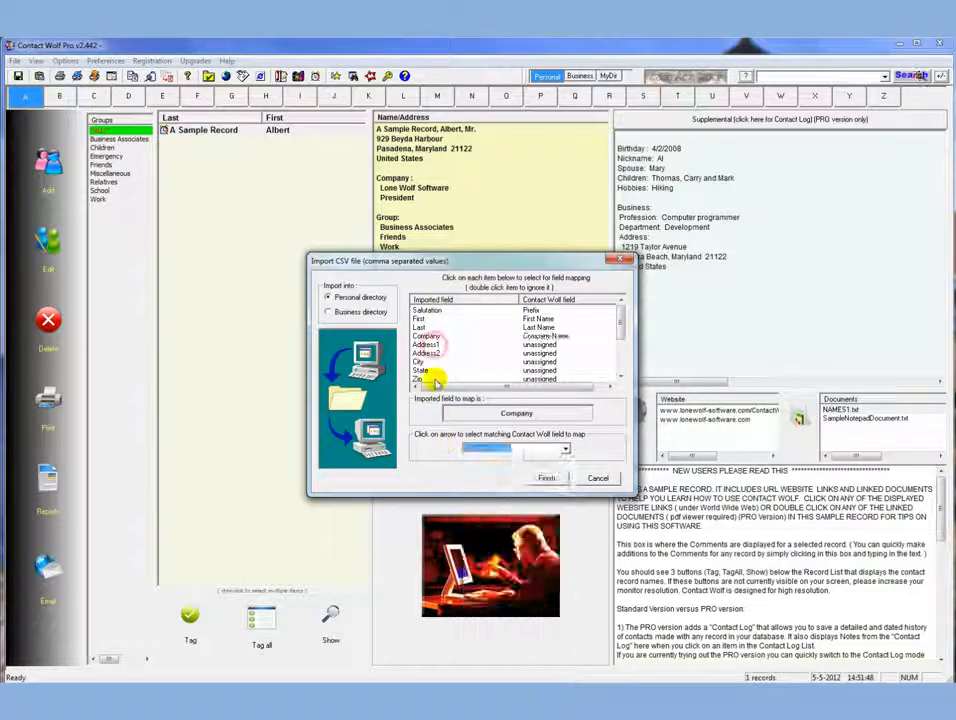
Step: Map the imported Address1 field to Street1 and the Address2 field to Street2
{"action": "left_click", "coordinate": [425, 344]}
{"action": "left_click", "coordinate": [566, 450]}
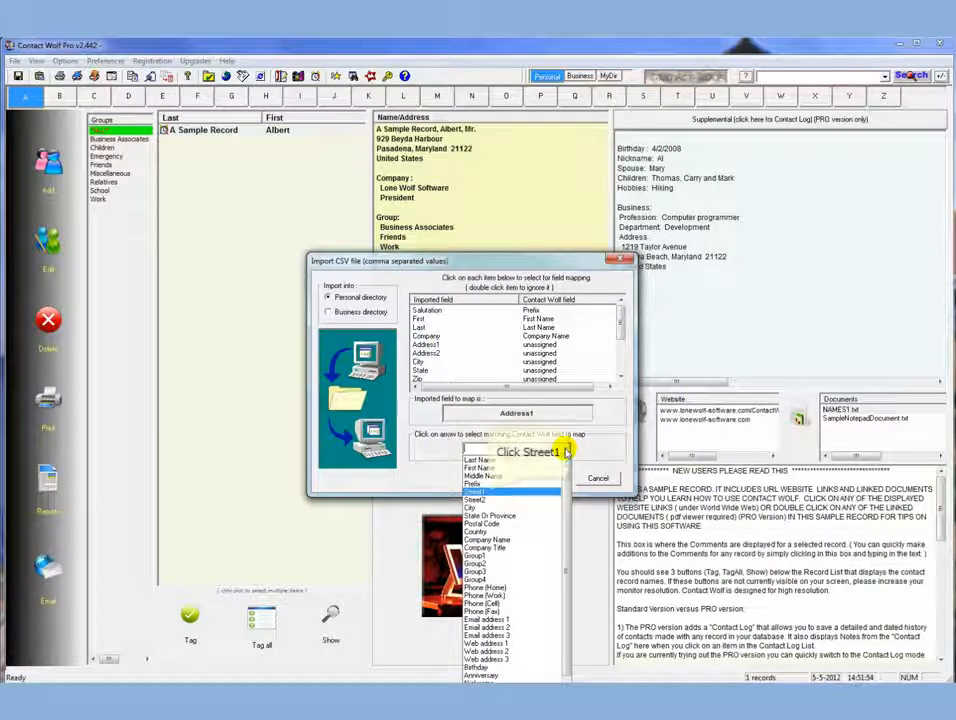
{"action": "left_click", "coordinate": [478, 491]}
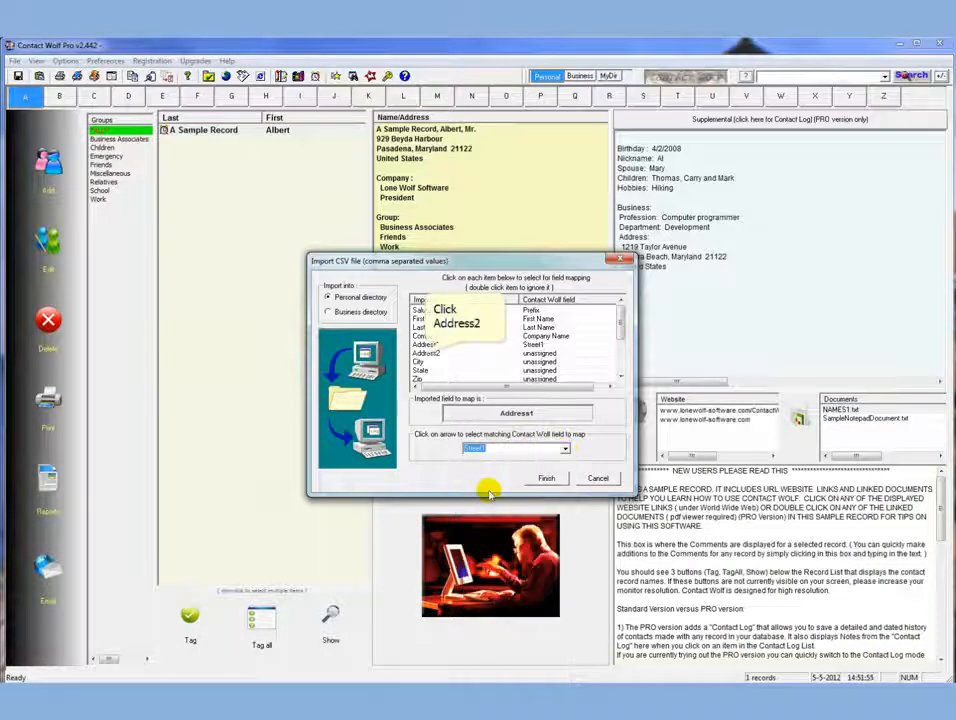
{"action": "left_click", "coordinate": [450, 353]}
{"action": "left_click", "coordinate": [566, 450]}
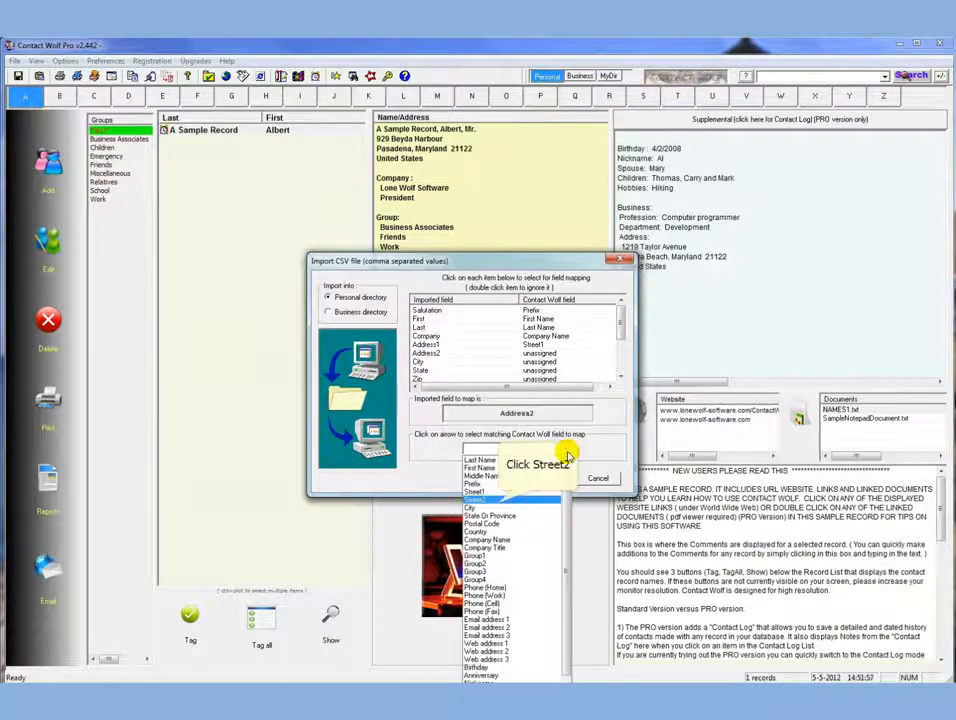
{"action": "left_click", "coordinate": [493, 500]}
Step: Map the imported City field to City and the State field to State Or Province
{"action": "left_click", "coordinate": [431, 361]}
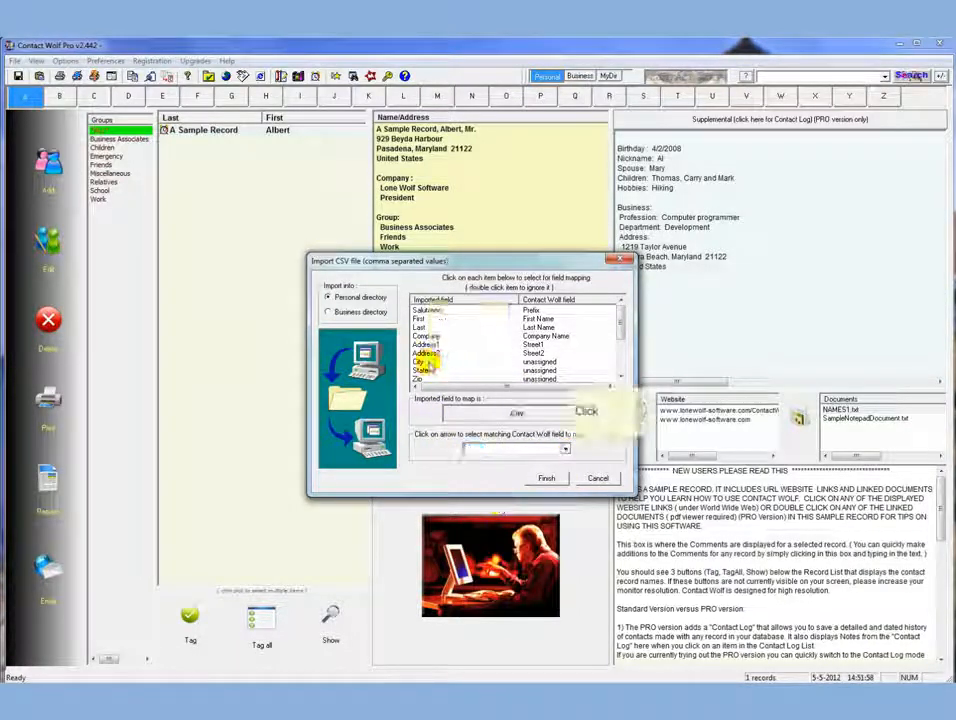
{"action": "left_click", "coordinate": [566, 448]}
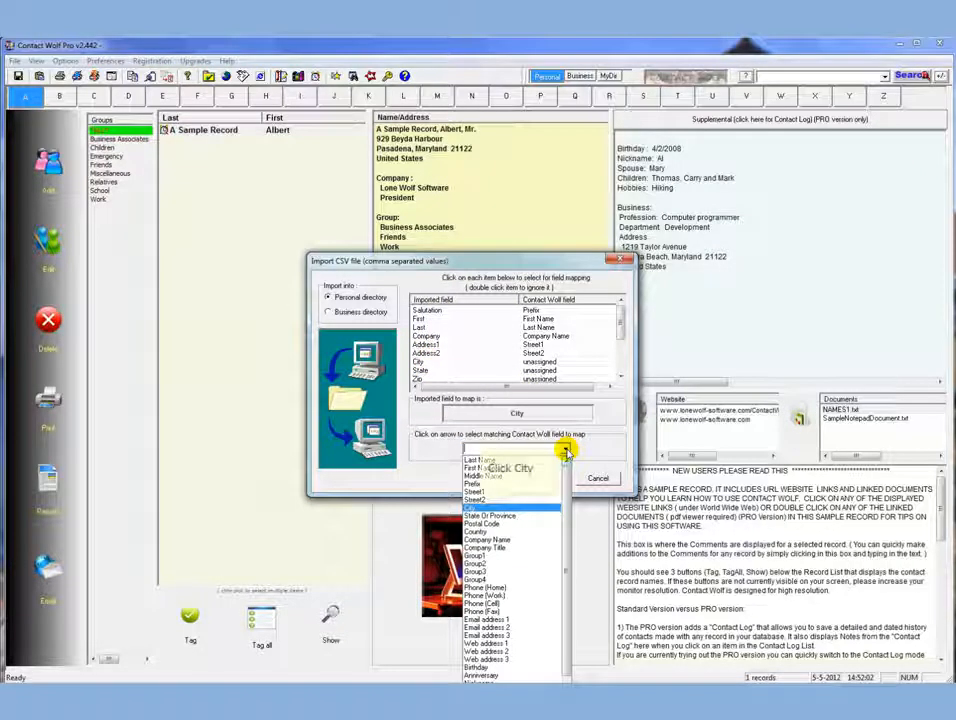
{"action": "left_click", "coordinate": [478, 508]}
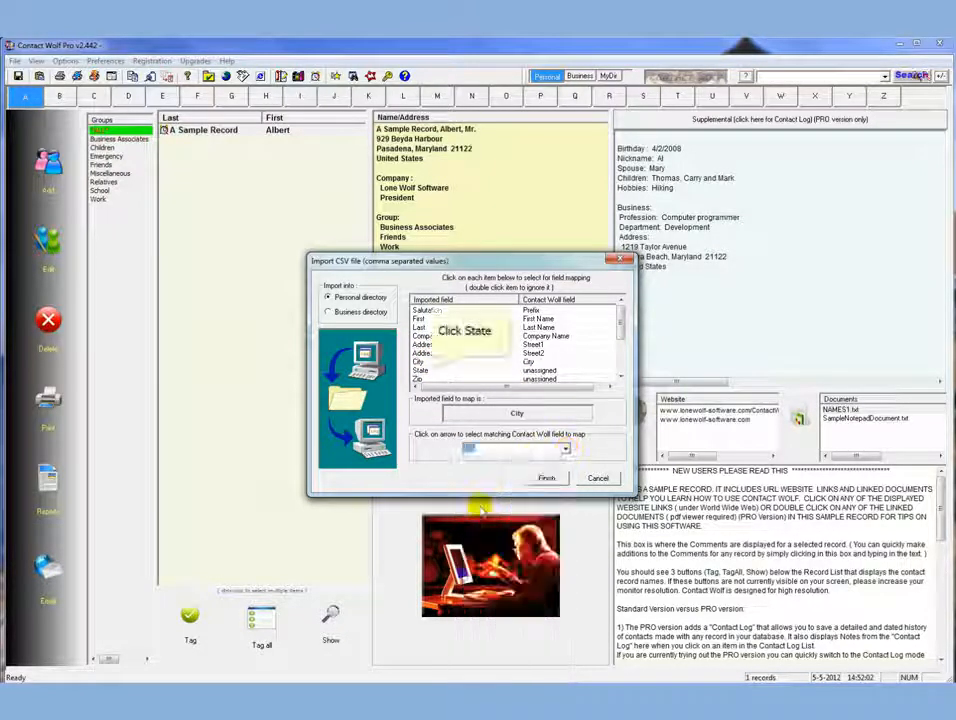
{"action": "left_click", "coordinate": [421, 370]}
{"action": "left_click", "coordinate": [566, 449]}
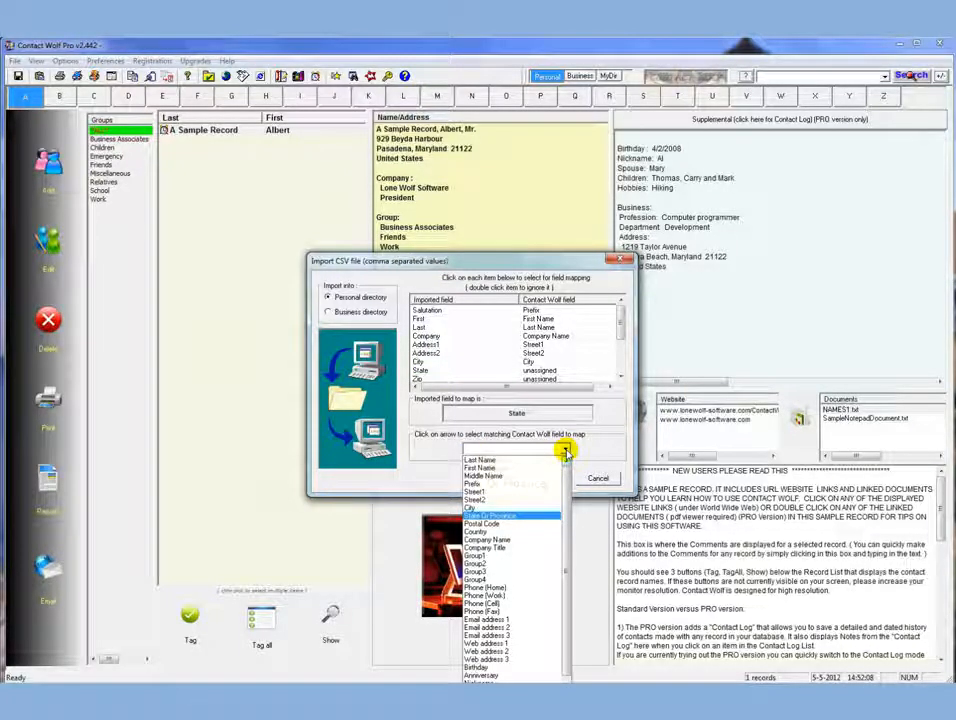
{"action": "left_click", "coordinate": [470, 513]}
Step: Map the imported Zip field to Postal Code
{"action": "left_click", "coordinate": [620, 326]}
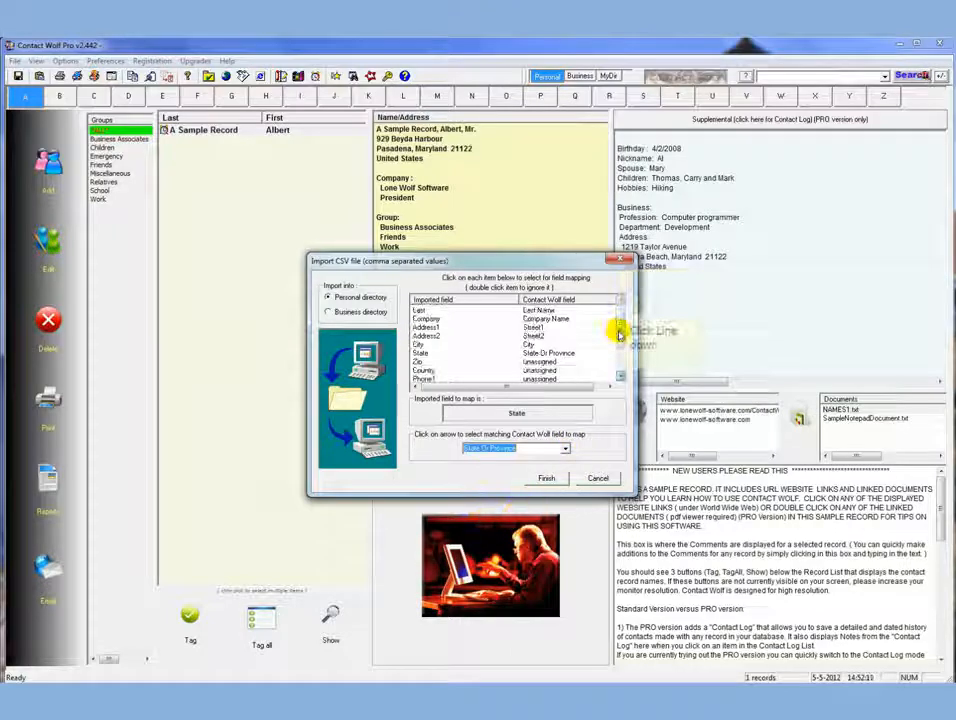
{"action": "left_click", "coordinate": [620, 376]}
{"action": "left_click", "coordinate": [620, 376]}
{"action": "left_click", "coordinate": [620, 376]}
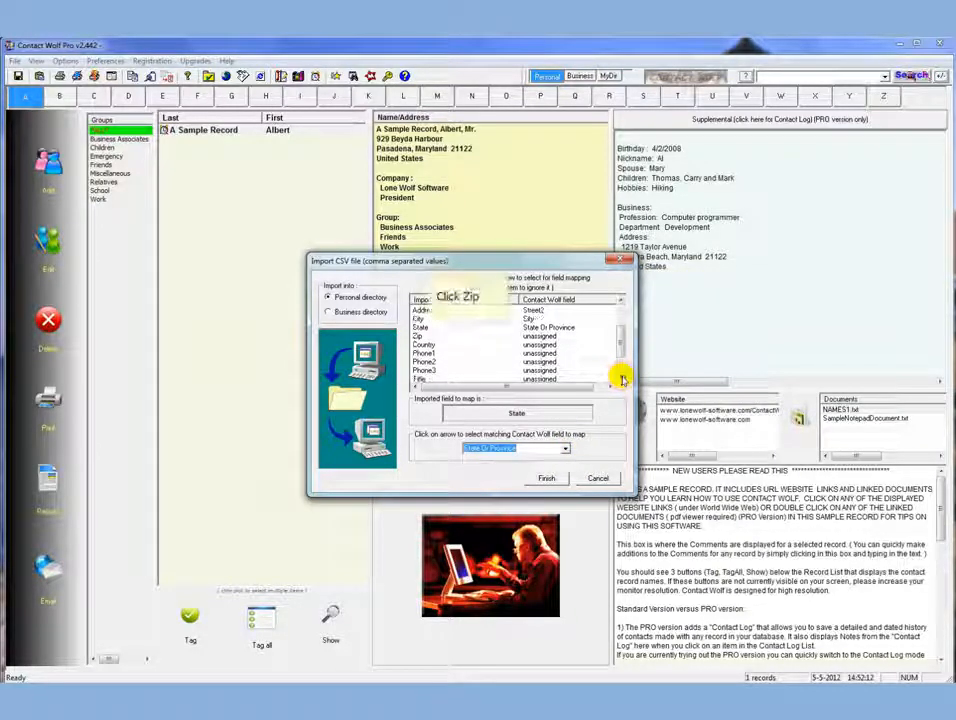
{"action": "left_click", "coordinate": [420, 336]}
{"action": "left_click", "coordinate": [565, 448]}
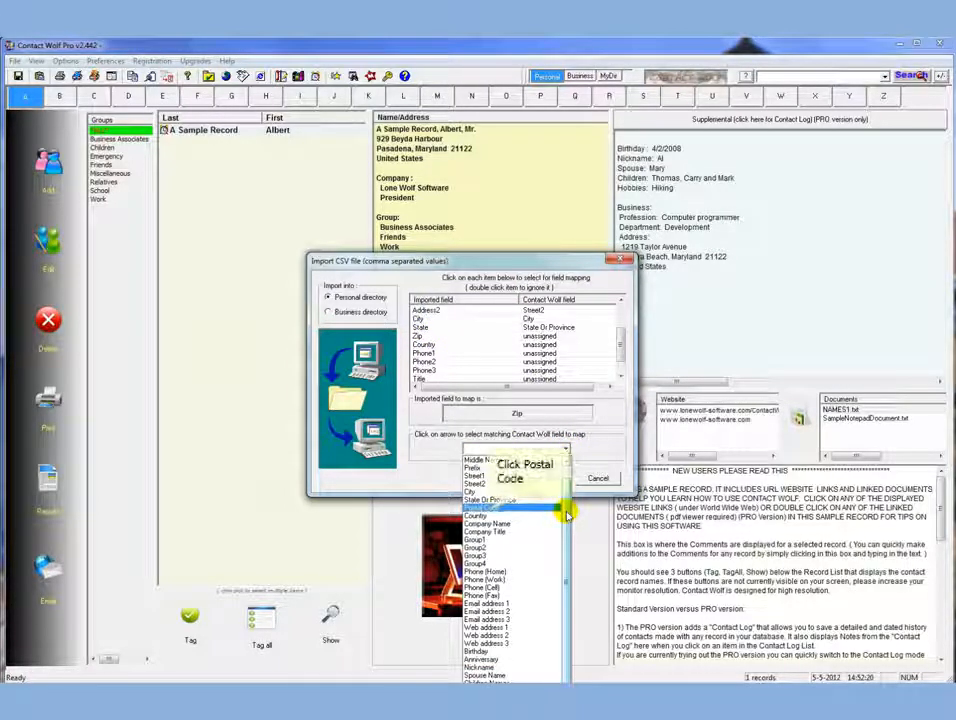
{"action": "left_click", "coordinate": [490, 510]}
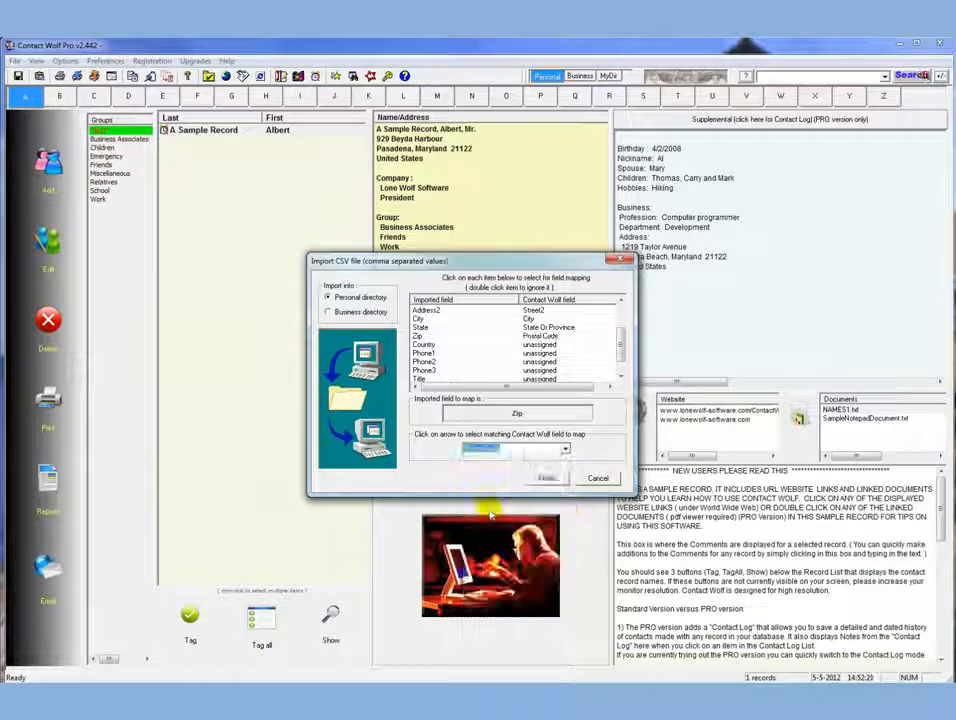
Step: Map the imported Country field to Country and the Phone1 field to Phone (Home)
{"action": "left_click", "coordinate": [440, 345]}
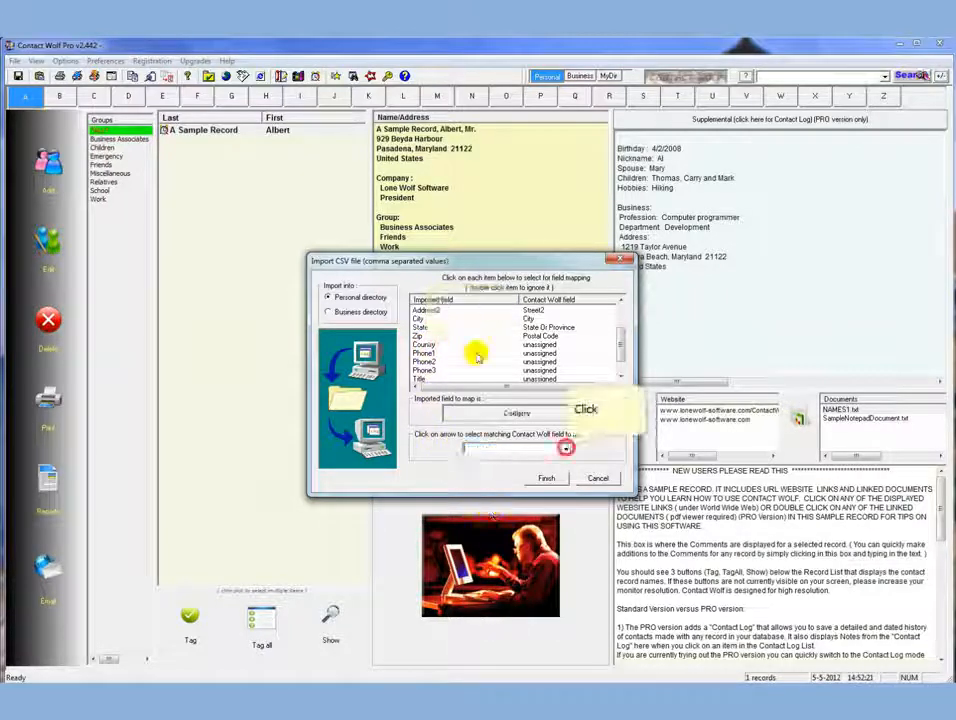
{"action": "left_click", "coordinate": [565, 448]}
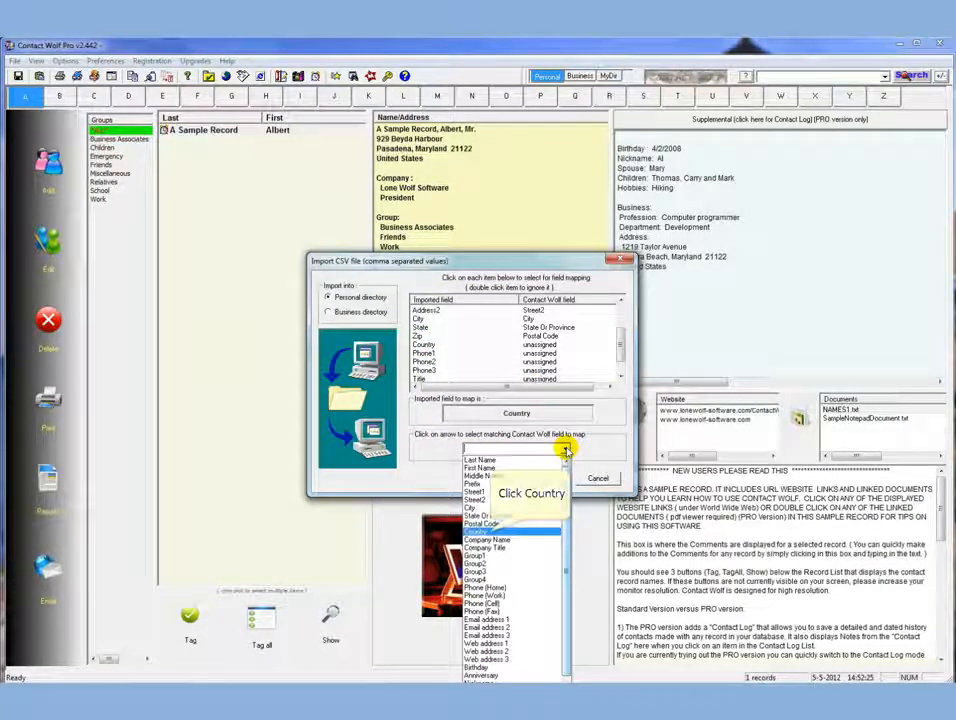
{"action": "left_click", "coordinate": [530, 531]}
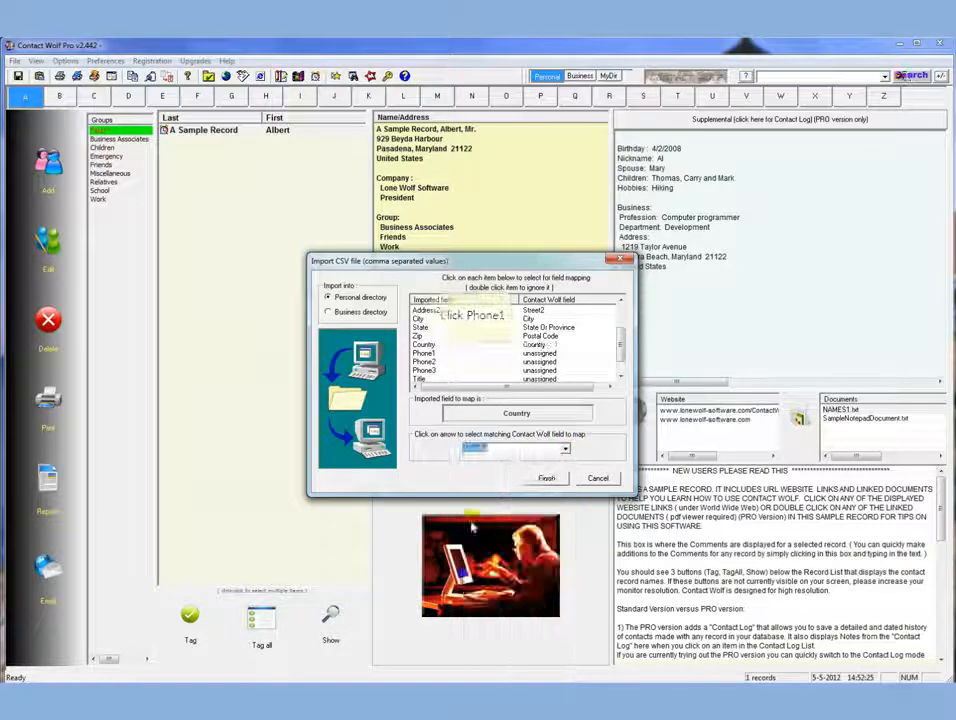
{"action": "left_click", "coordinate": [424, 353]}
{"action": "left_click", "coordinate": [565, 448]}
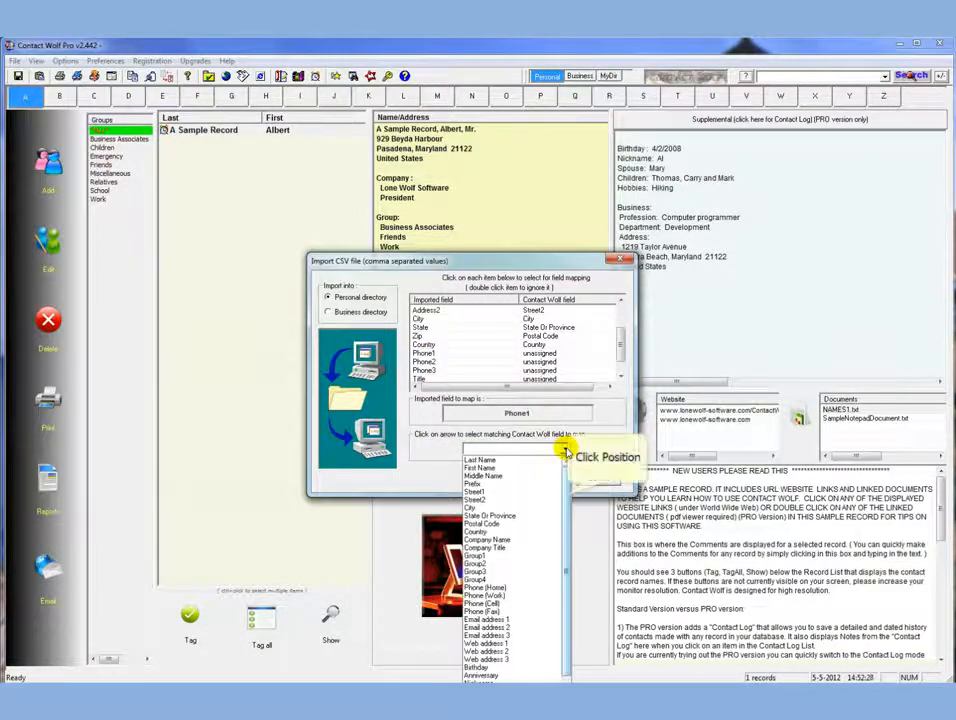
{"action": "scroll", "coordinate": [565, 495], "scroll_direction": "down", "scroll_amount": 5}
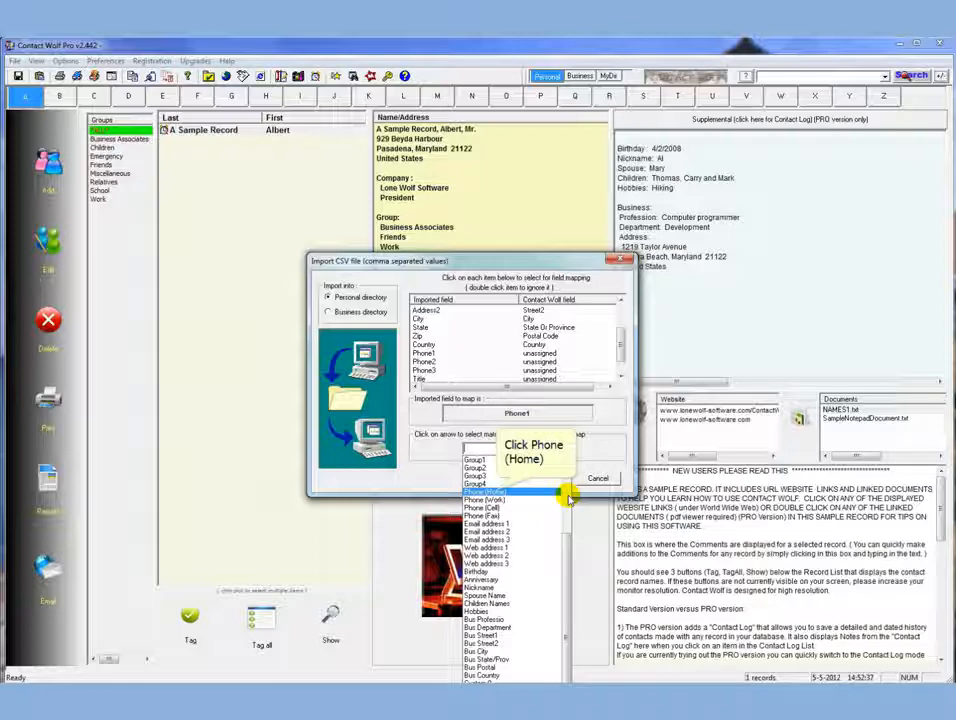
{"action": "left_click", "coordinate": [497, 492]}
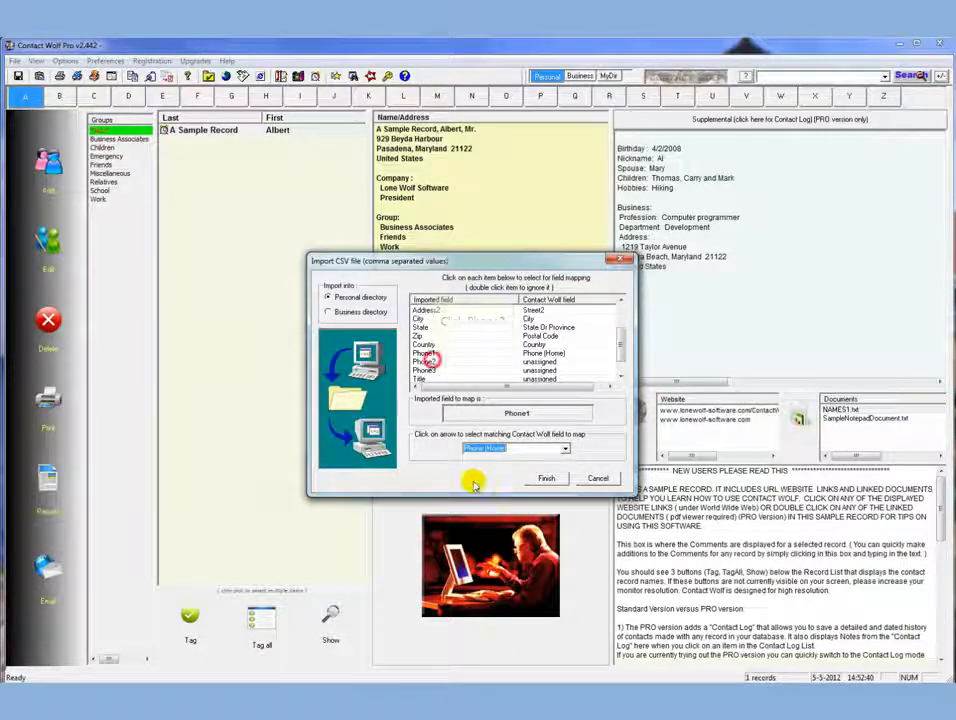
Step: Map the imported Phone2 field to Phone (Work) and the Phone3 field to Phone (Cell)
{"action": "left_click", "coordinate": [428, 361]}
{"action": "left_click", "coordinate": [566, 449]}
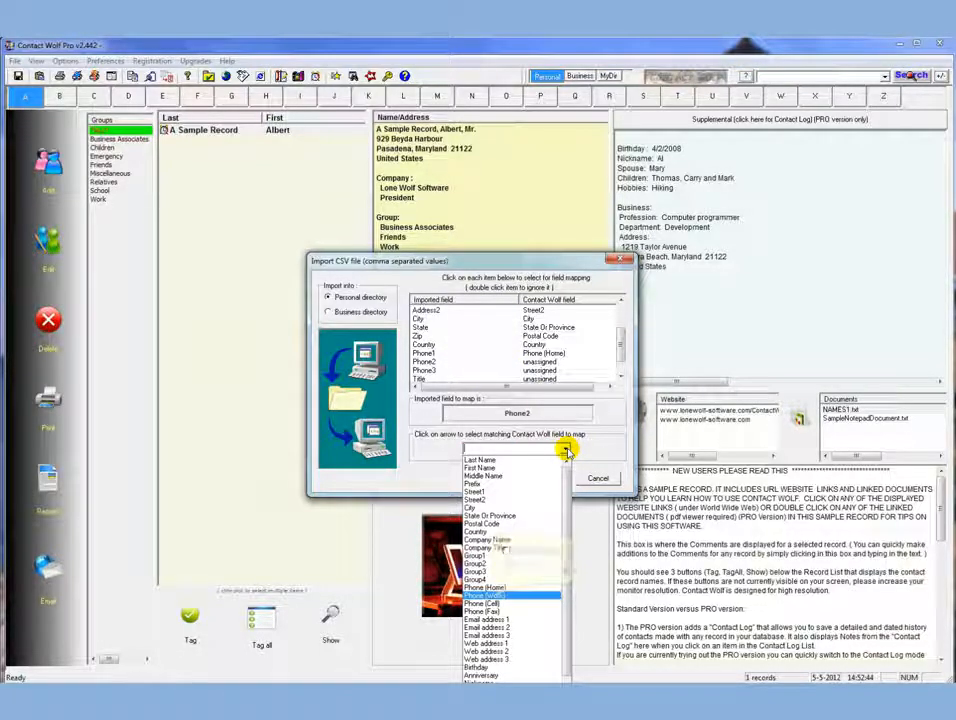
{"action": "left_click", "coordinate": [493, 596]}
{"action": "left_click", "coordinate": [432, 371]}
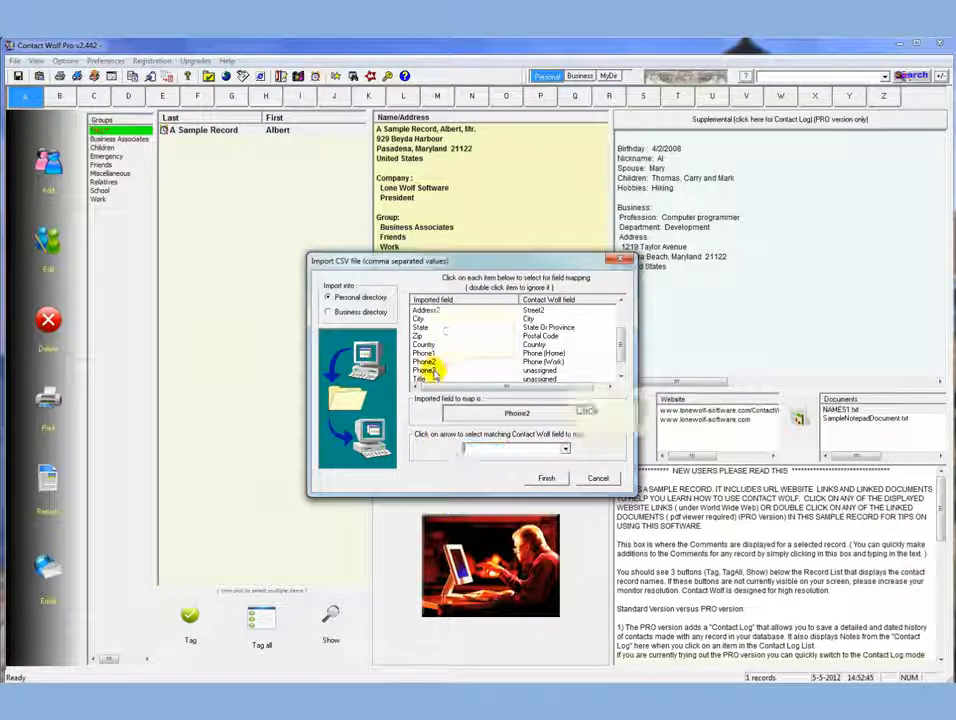
{"action": "left_click", "coordinate": [566, 449]}
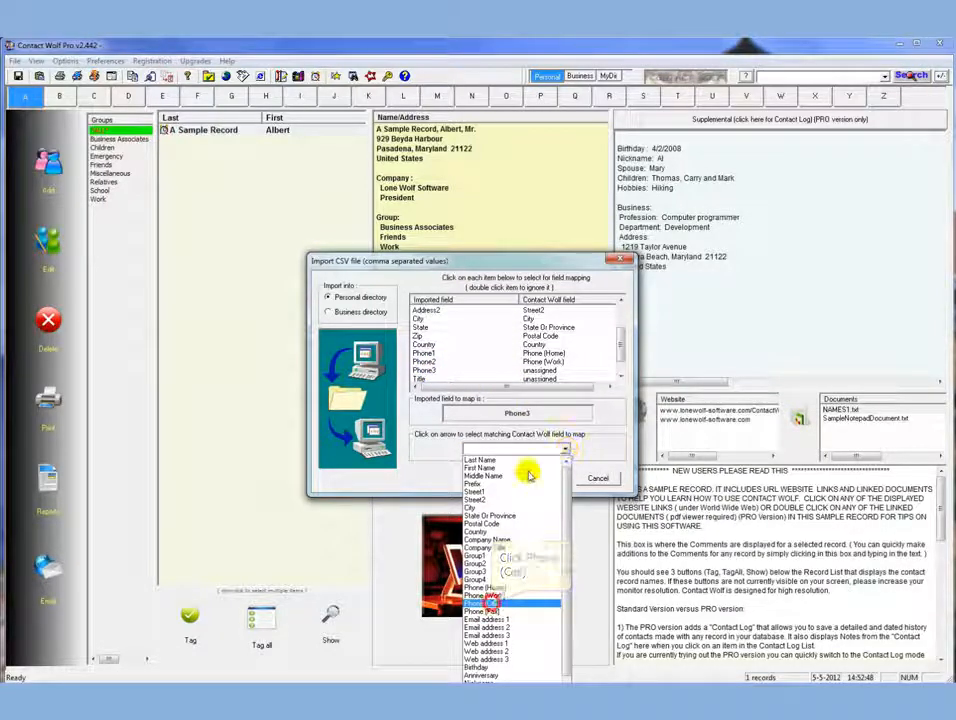
{"action": "left_click", "coordinate": [491, 603]}
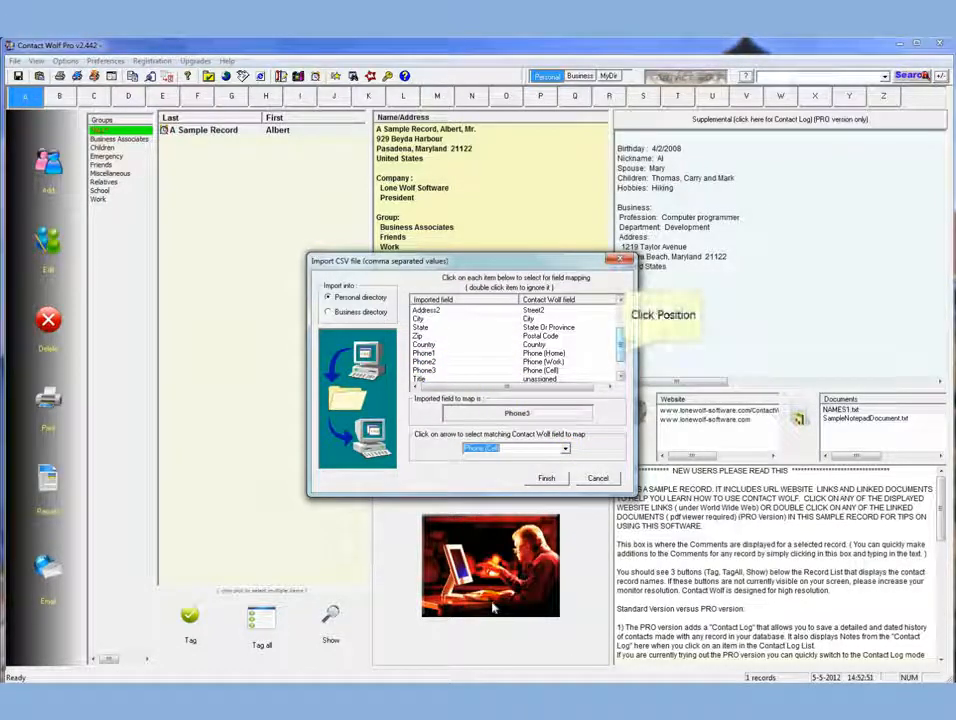
Step: Map the imported Title field to Company Title
{"action": "left_click", "coordinate": [622, 355]}
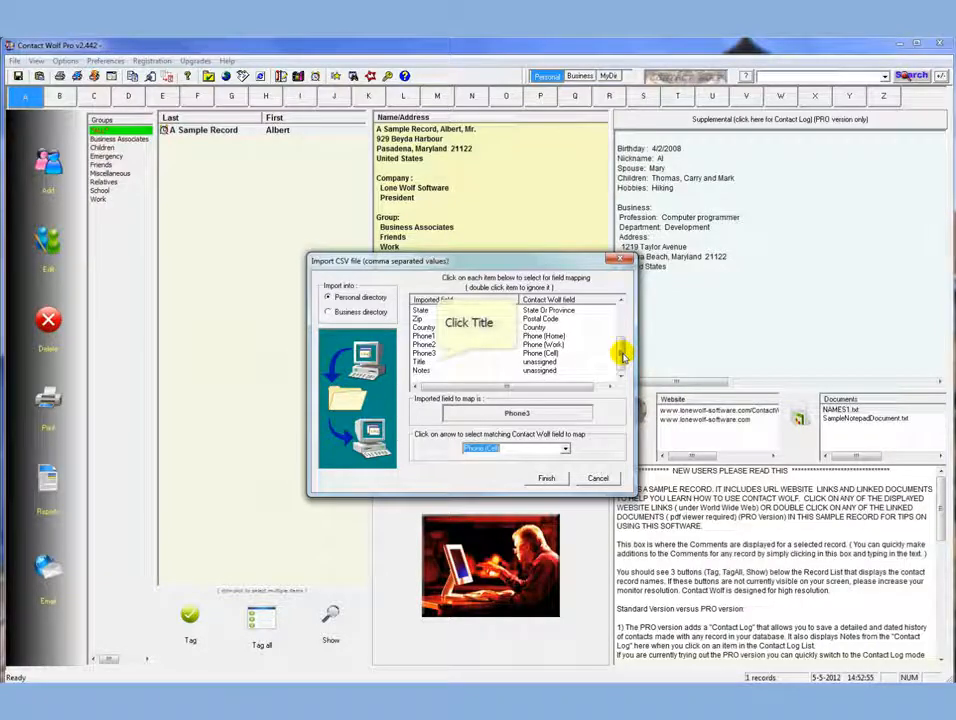
{"action": "left_click", "coordinate": [432, 360]}
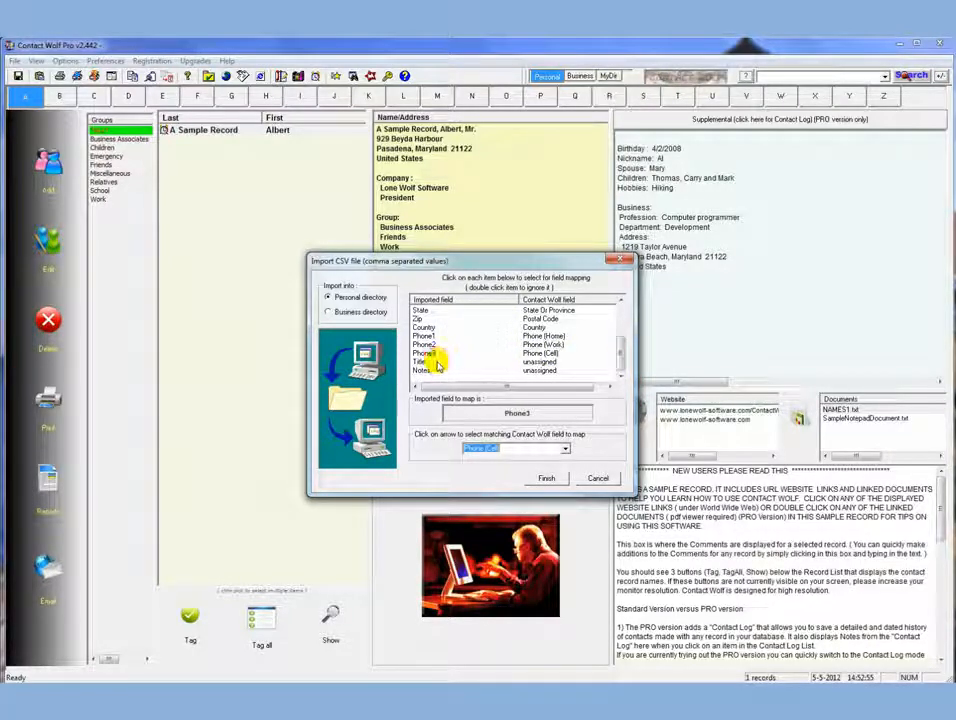
{"action": "left_click", "coordinate": [565, 449]}
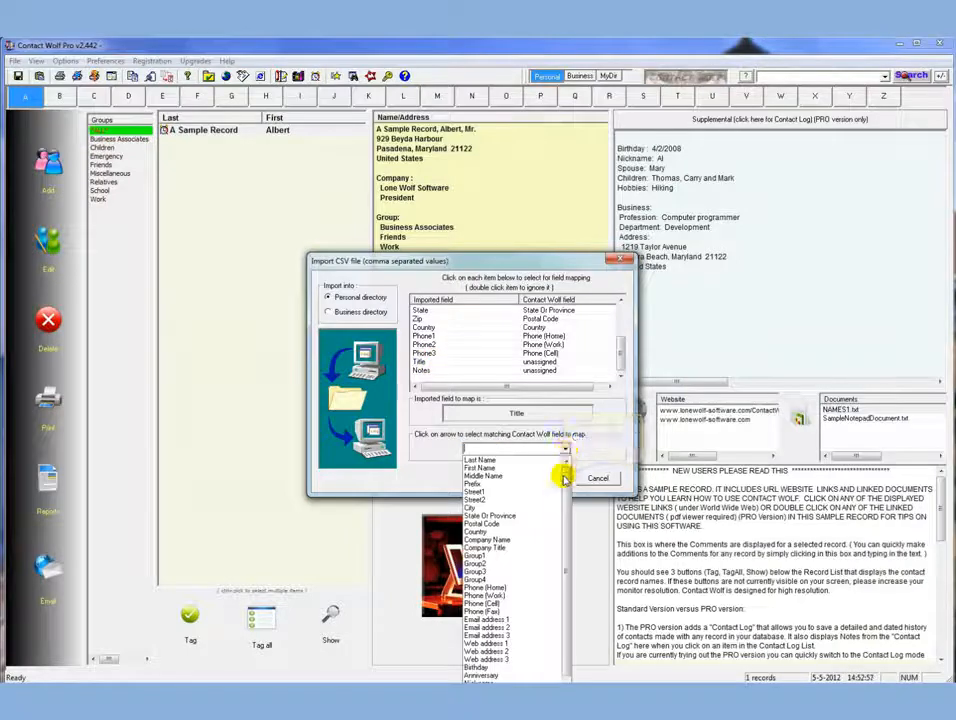
{"action": "left_click", "coordinate": [505, 540]}
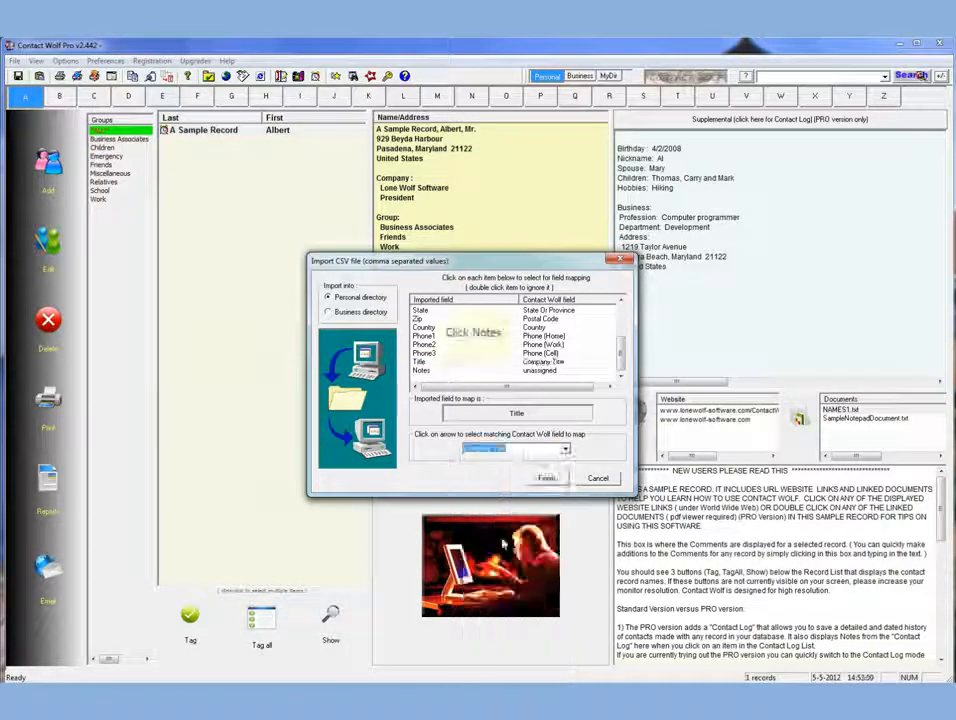
Step: Map the imported Notes field to the Comments field
{"action": "left_click", "coordinate": [432, 371]}
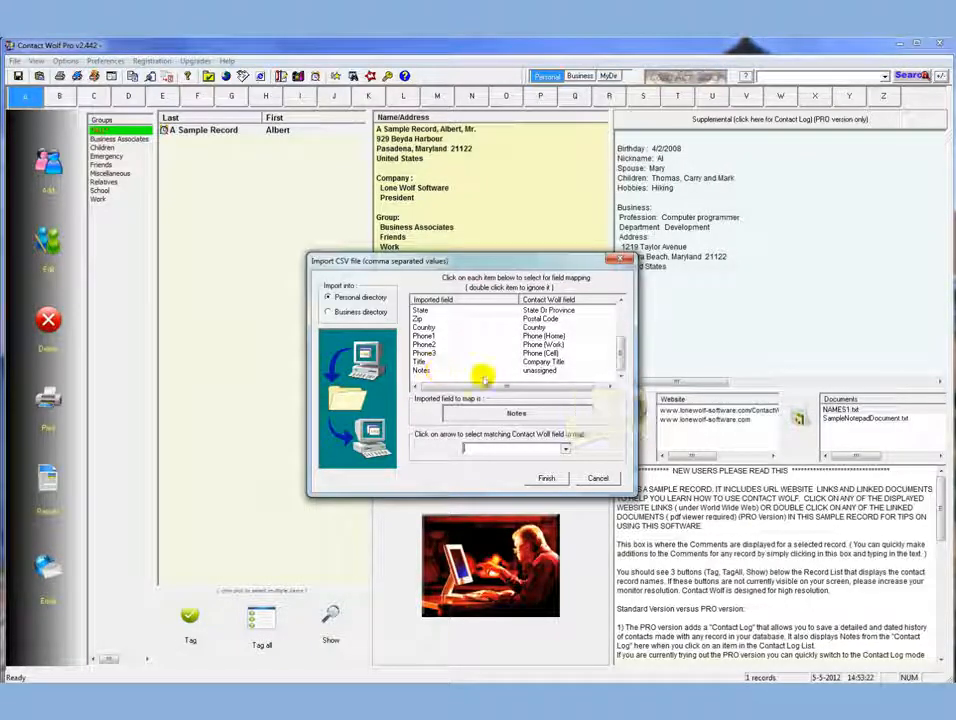
{"action": "left_click", "coordinate": [565, 450]}
{"action": "left_click_drag", "start_coordinate": [566, 459], "coordinate": [566, 501]}
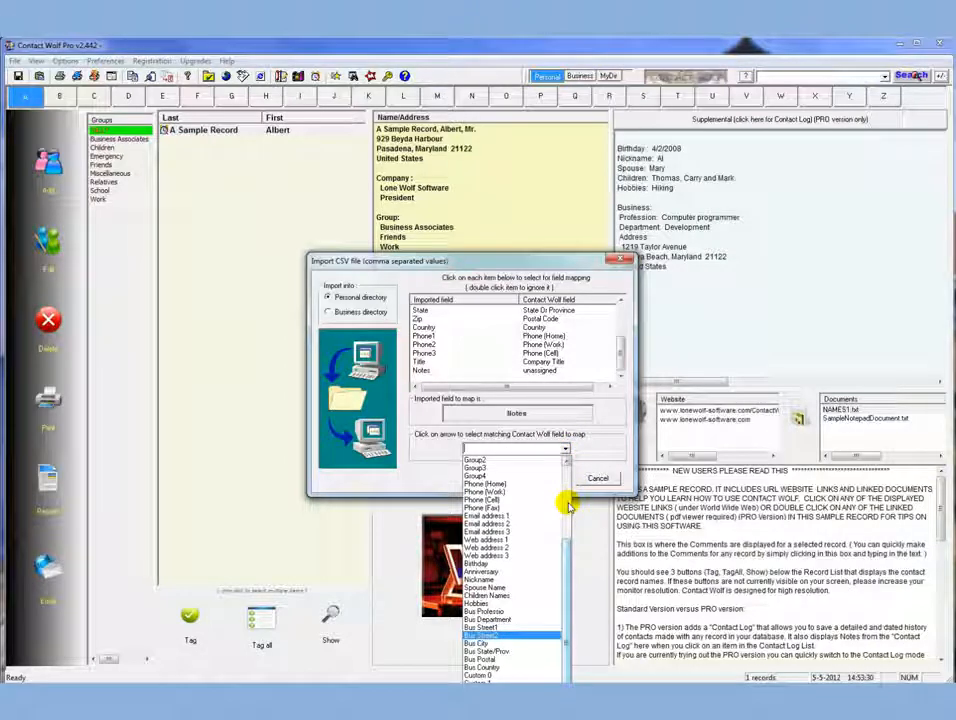
{"action": "left_click", "coordinate": [568, 506]}
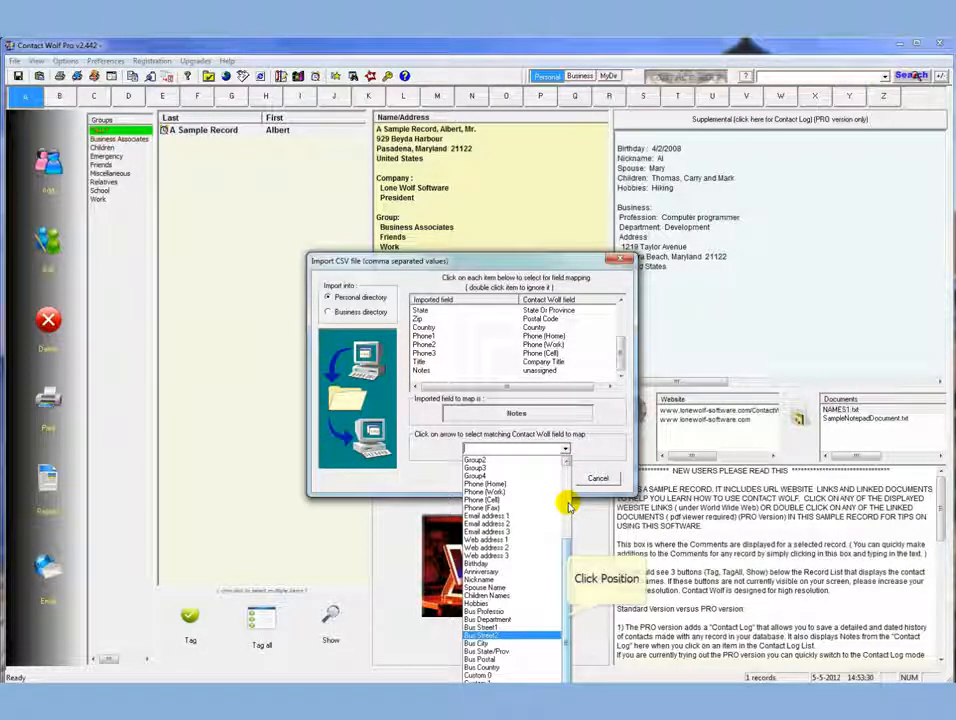
{"action": "left_click", "coordinate": [566, 619]}
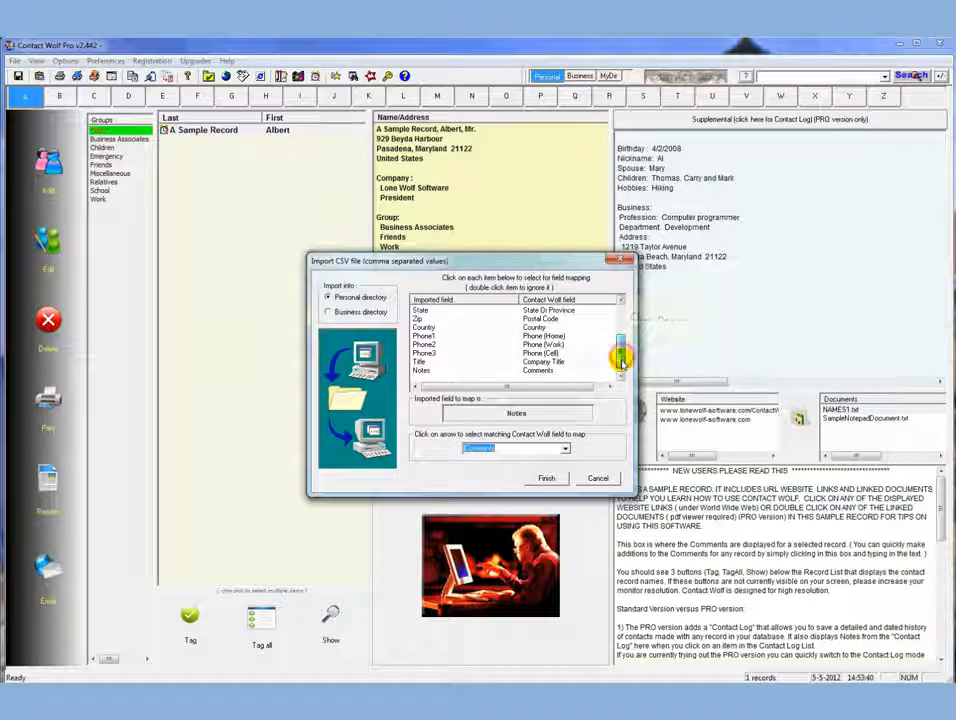
Step: Mark the imported Phone2 field as ignored in the field mapping
{"action": "left_click_drag", "start_coordinate": [622, 363], "coordinate": [624, 359]}
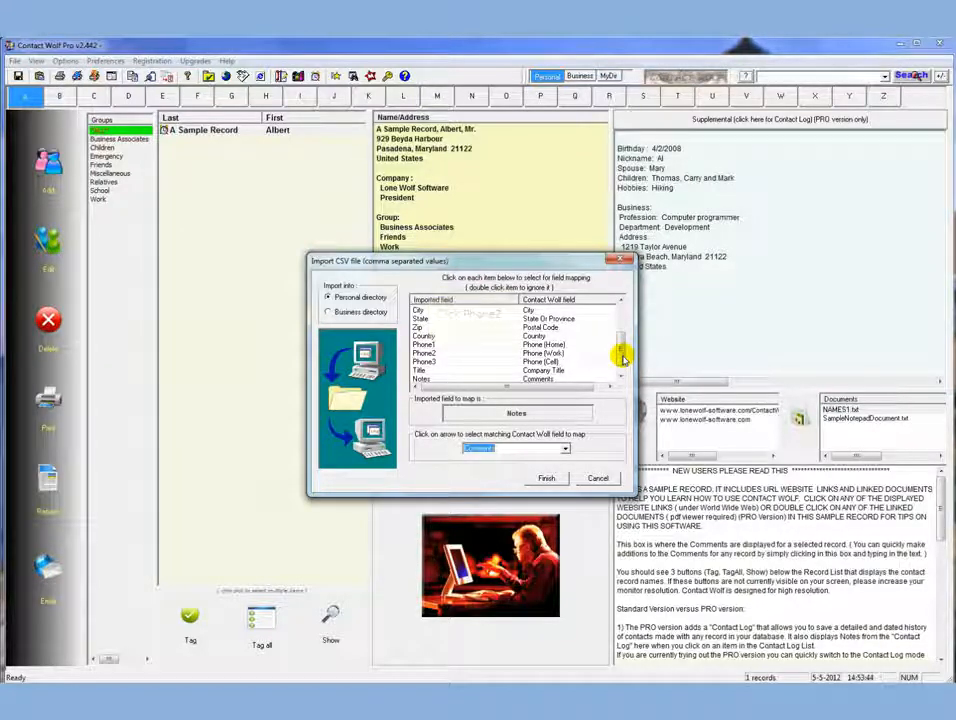
{"action": "left_click", "coordinate": [424, 353]}
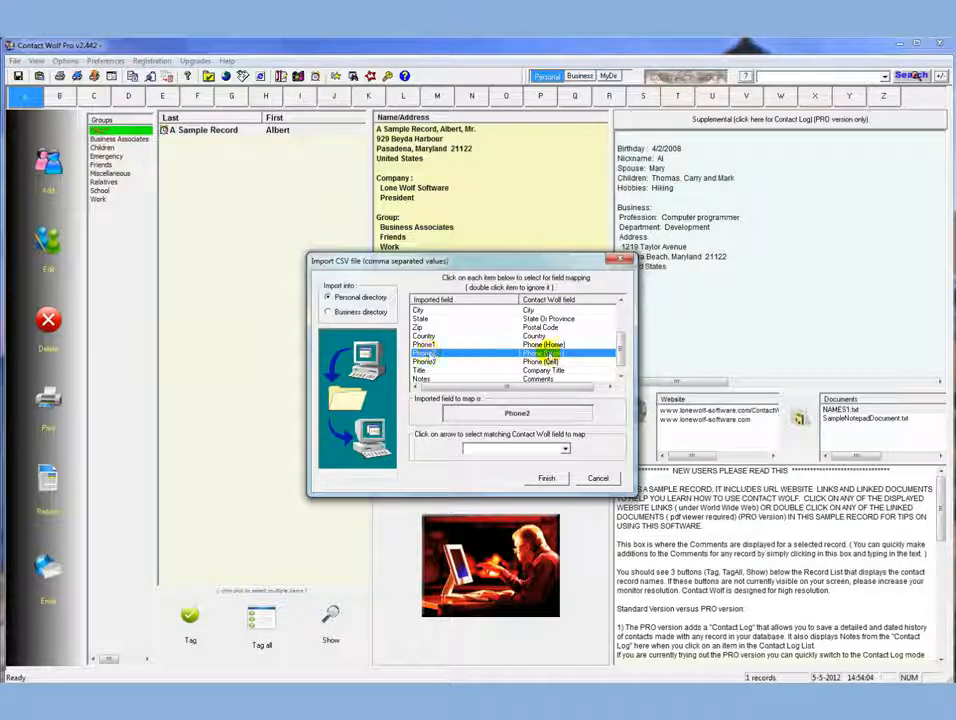
{"action": "double_click", "coordinate": [553, 355]}
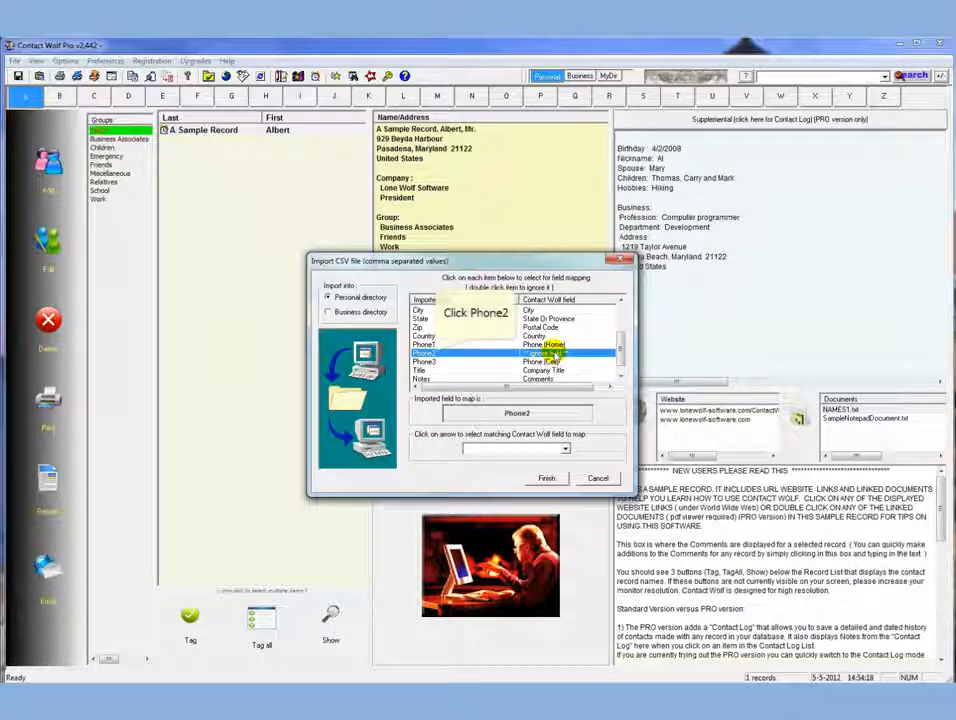
Step: Map the ignored Phone2 field back to Phone (Work)
{"action": "left_click", "coordinate": [436, 353]}
{"action": "left_click", "coordinate": [565, 448]}
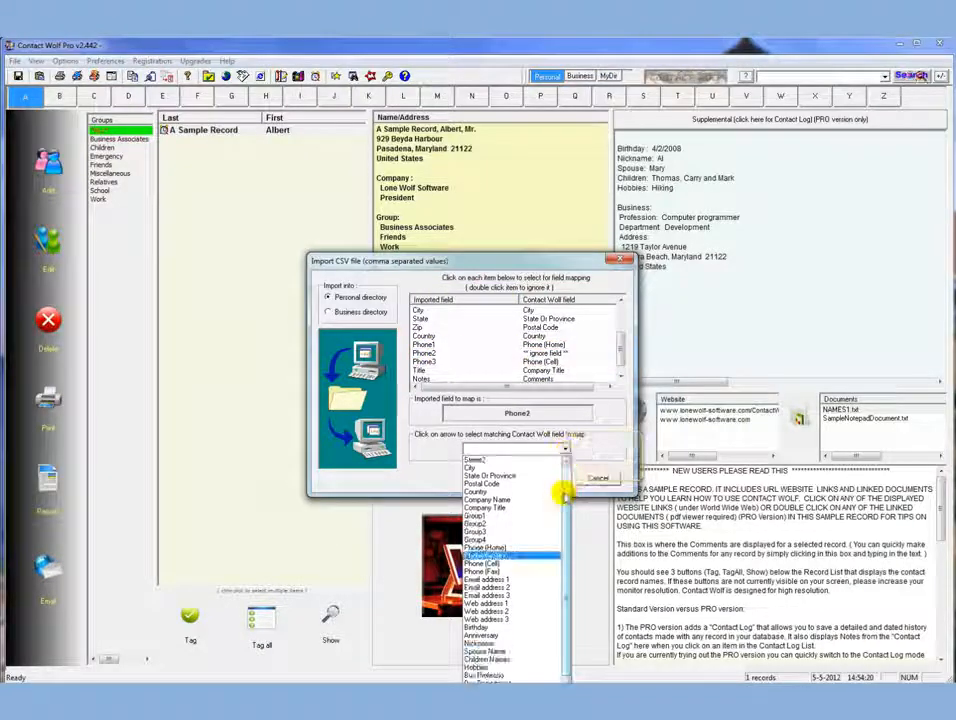
{"action": "left_click", "coordinate": [487, 557]}
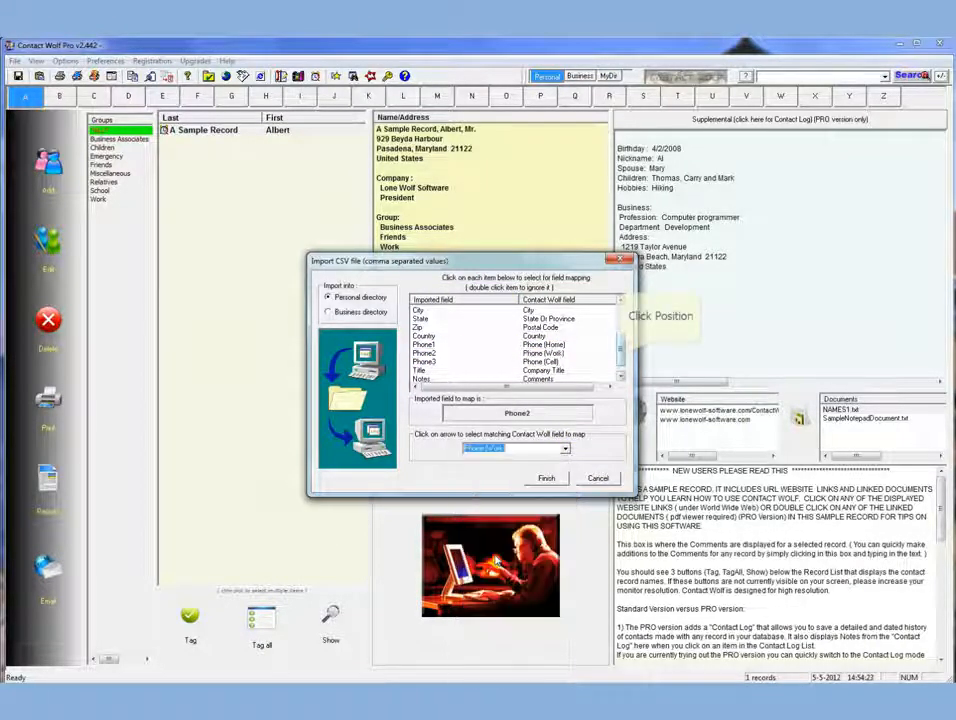
Step: Finish the field mapping, run the import of the records and dismiss the completion message
{"action": "left_click", "coordinate": [620, 352]}
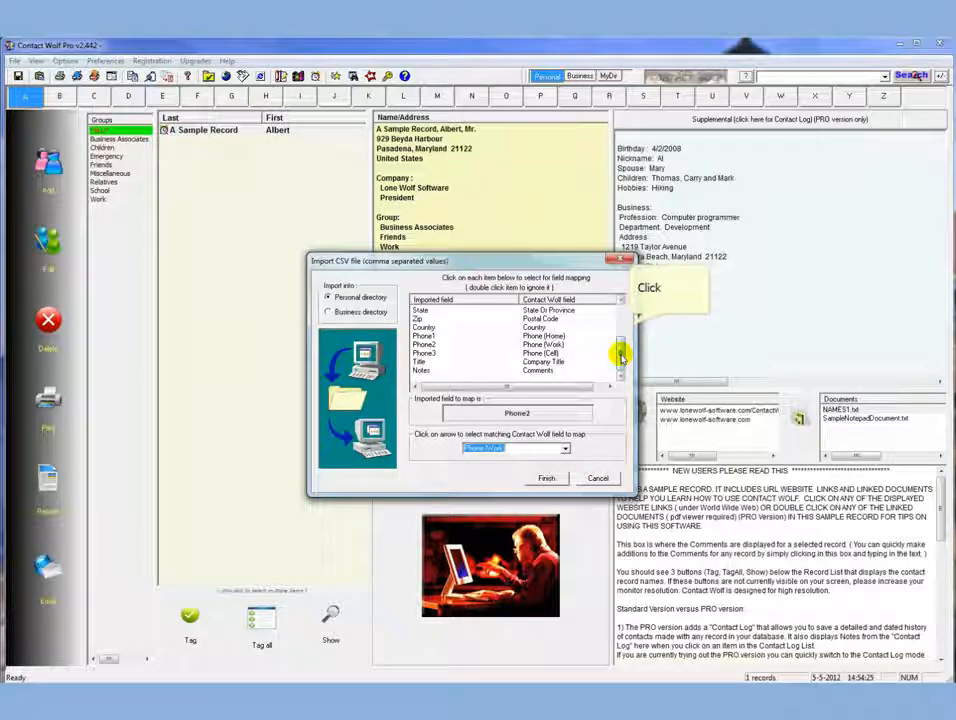
{"action": "left_click", "coordinate": [546, 478]}
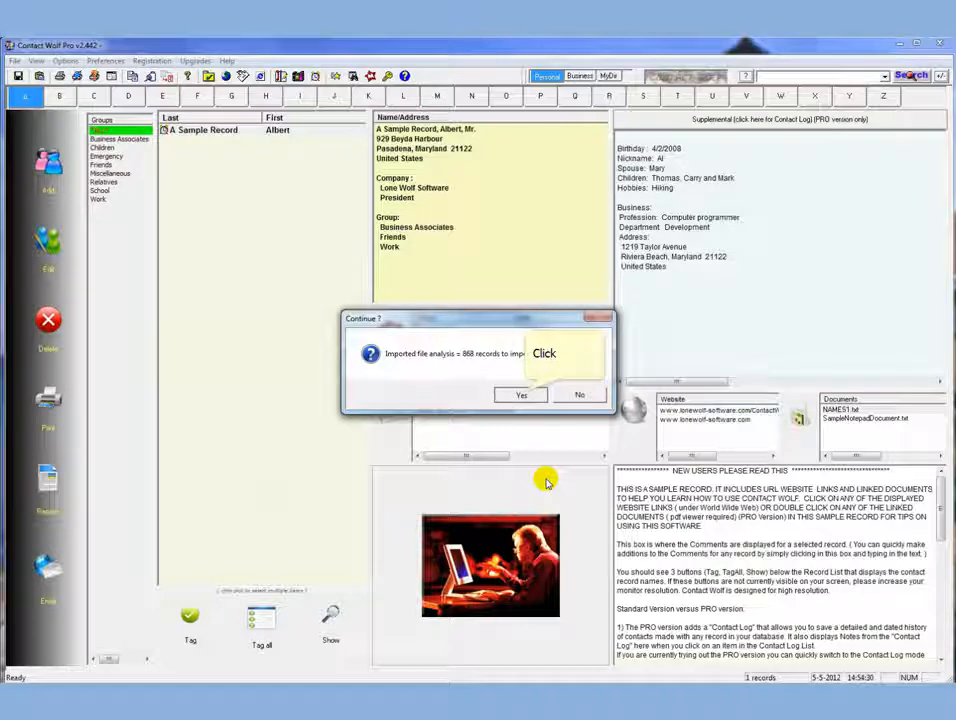
{"action": "left_click", "coordinate": [521, 394]}
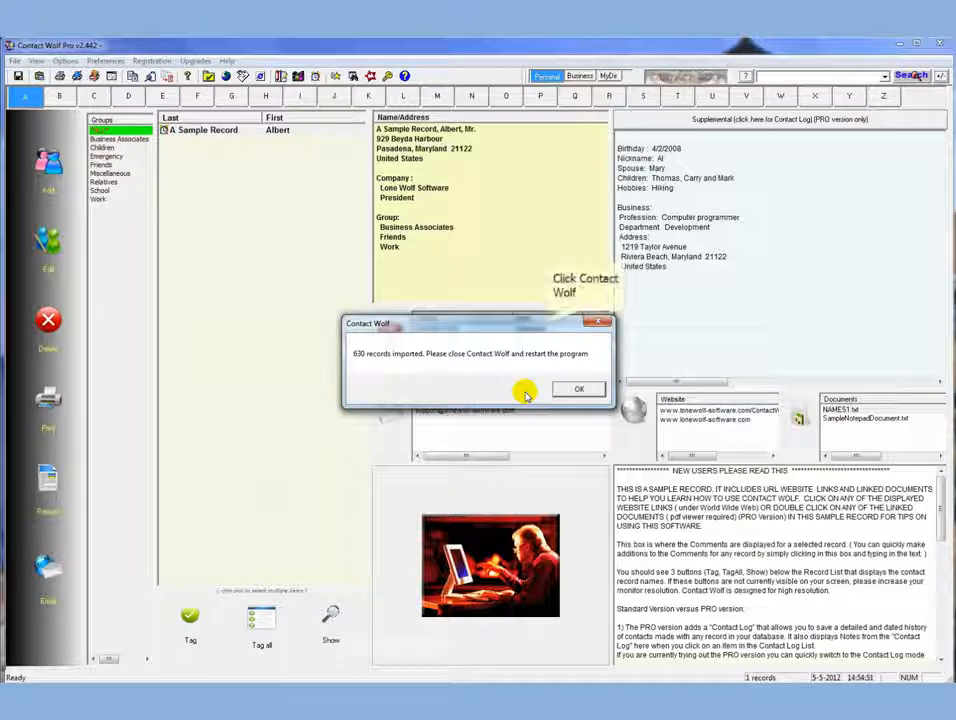
{"action": "left_click_drag", "start_coordinate": [543, 317], "coordinate": [546, 328]}
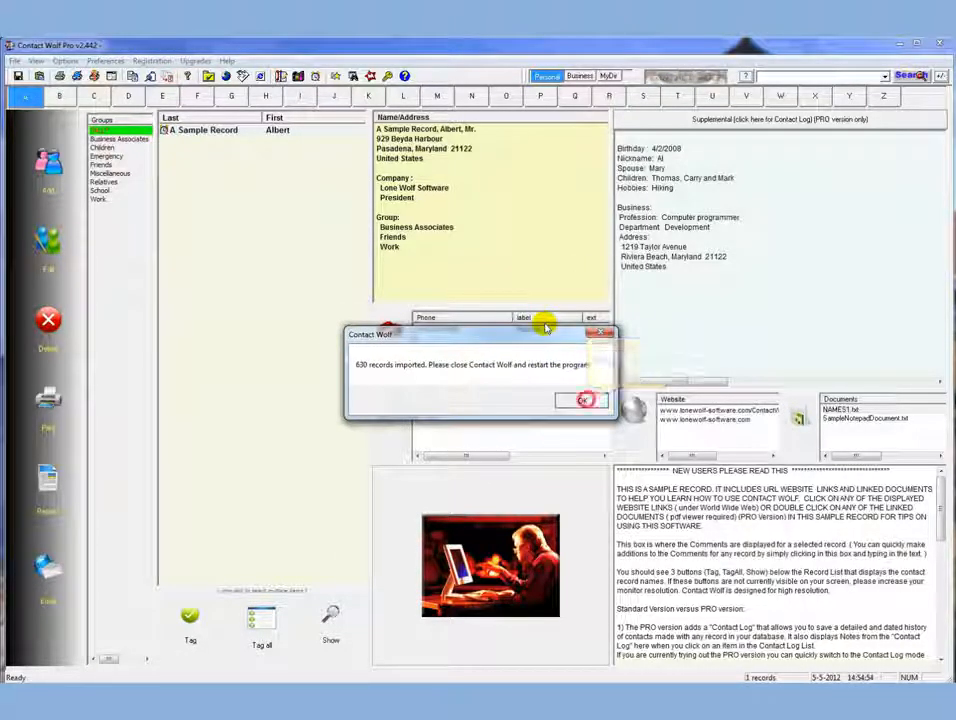
{"action": "left_click", "coordinate": [586, 400]}
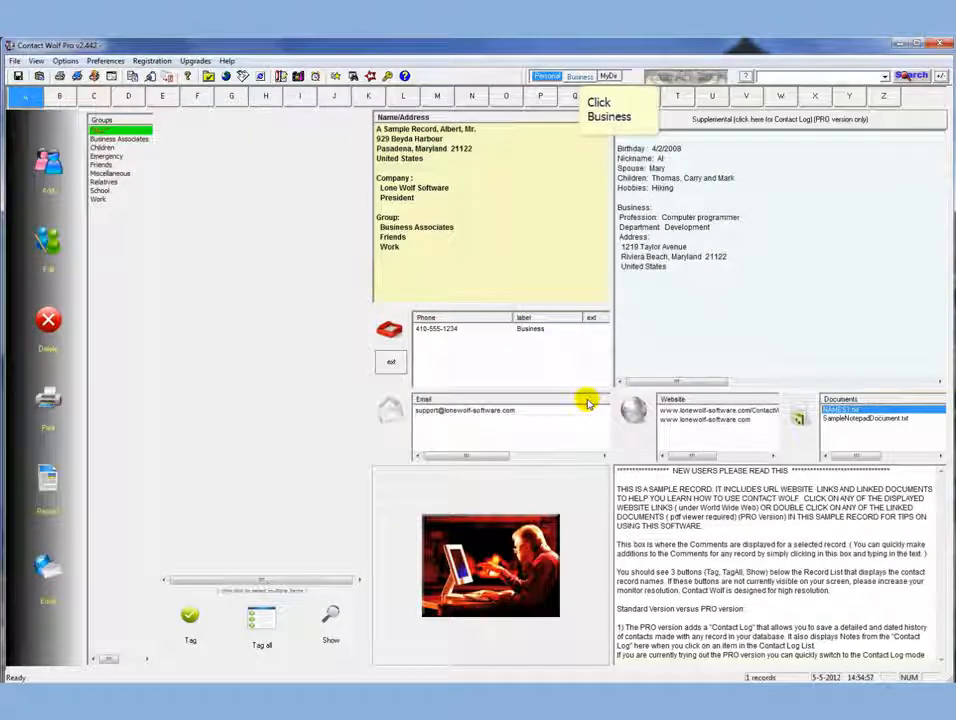
Step: Reload the Personal directory by switching to Business and back, and list the contacts of all groups
{"action": "left_click", "coordinate": [580, 76]}
{"action": "left_click", "coordinate": [545, 77]}
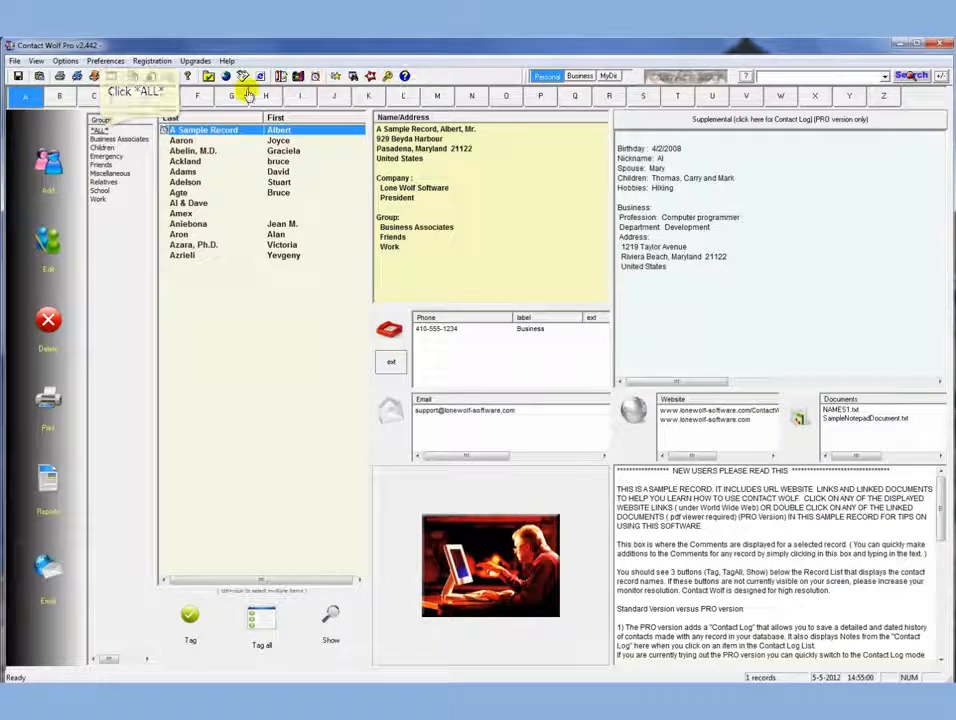
{"action": "left_click", "coordinate": [99, 130]}
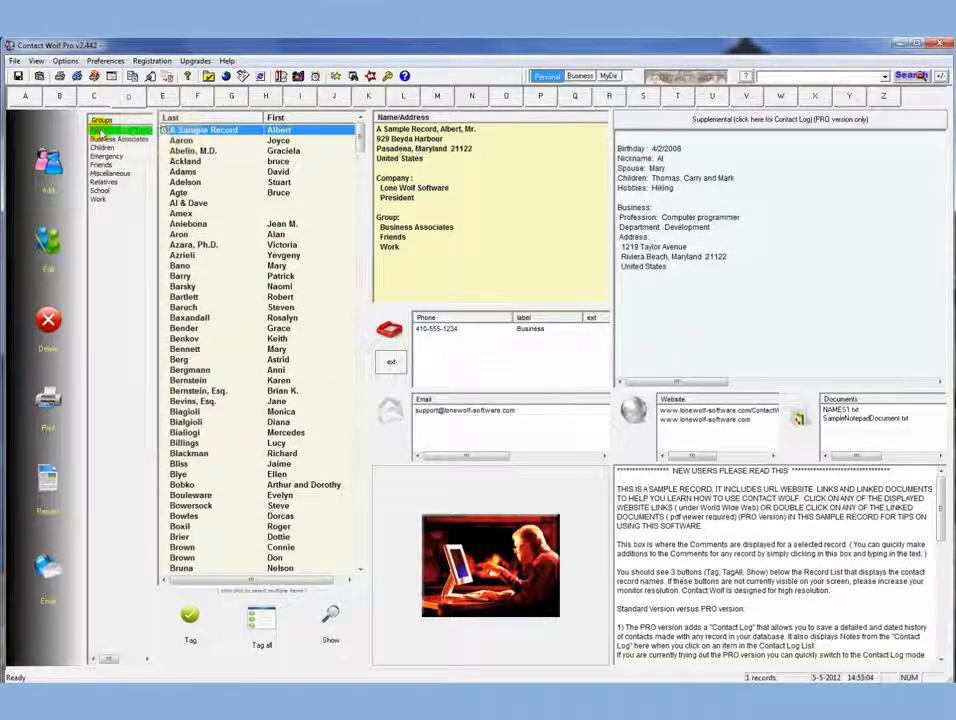
Step: Browse the imported contacts filed under the letters D, E, F, H and J
{"action": "left_click", "coordinate": [130, 96]}
{"action": "left_click", "coordinate": [162, 96]}
{"action": "left_click", "coordinate": [197, 96]}
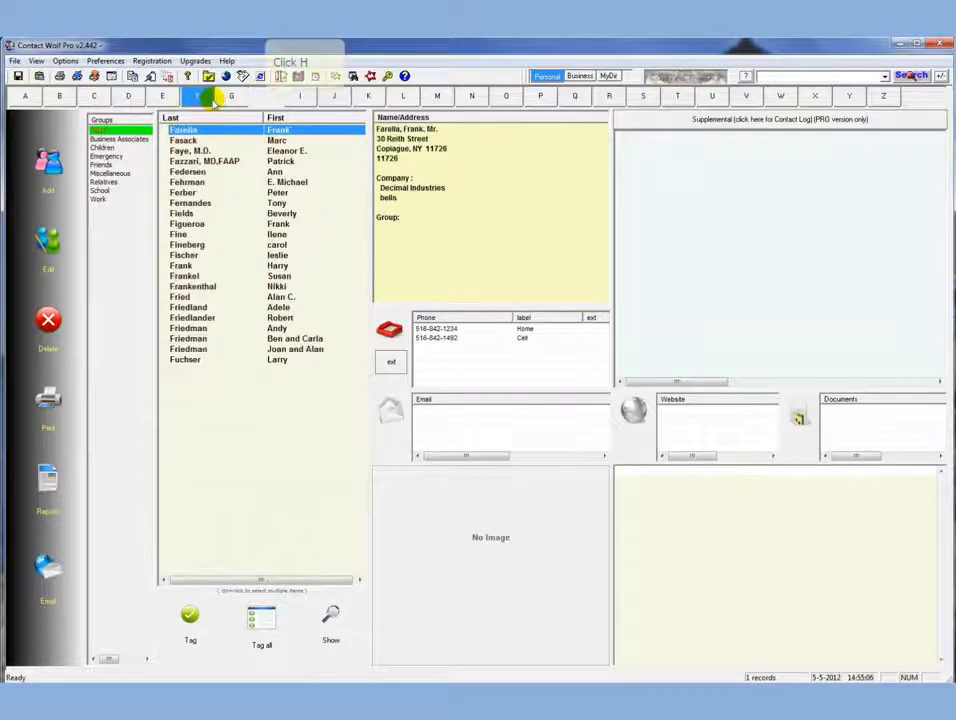
{"action": "left_click", "coordinate": [265, 97]}
{"action": "left_click", "coordinate": [332, 97]}
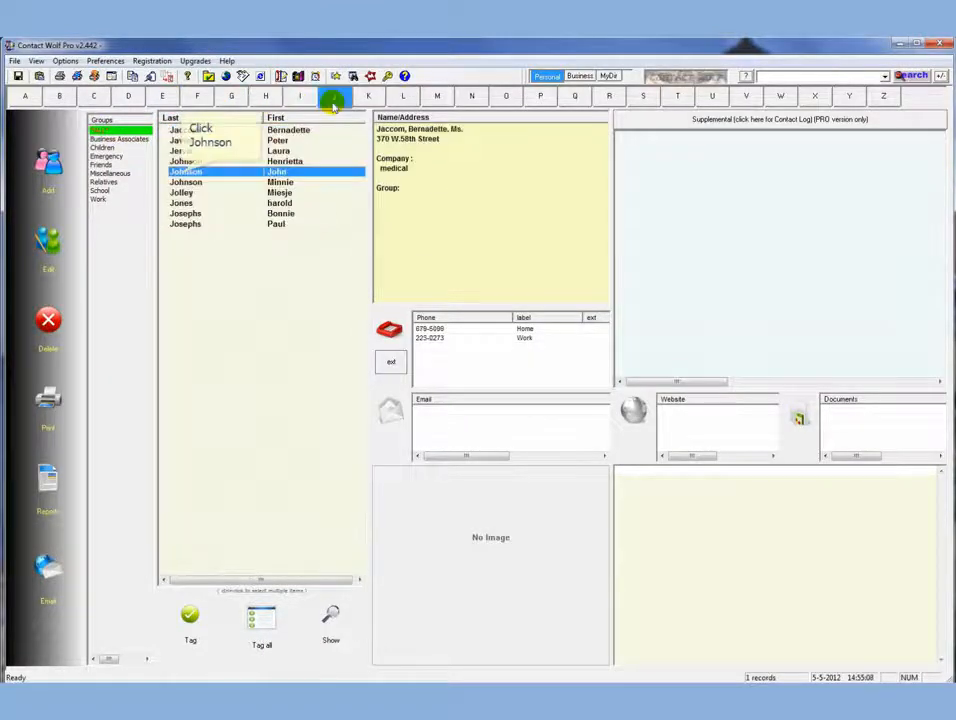
Step: Examine the details of several contacts filed under J, including one contact's home phone entry
{"action": "left_click", "coordinate": [187, 171]}
{"action": "left_click", "coordinate": [187, 192]}
{"action": "left_click", "coordinate": [185, 213]}
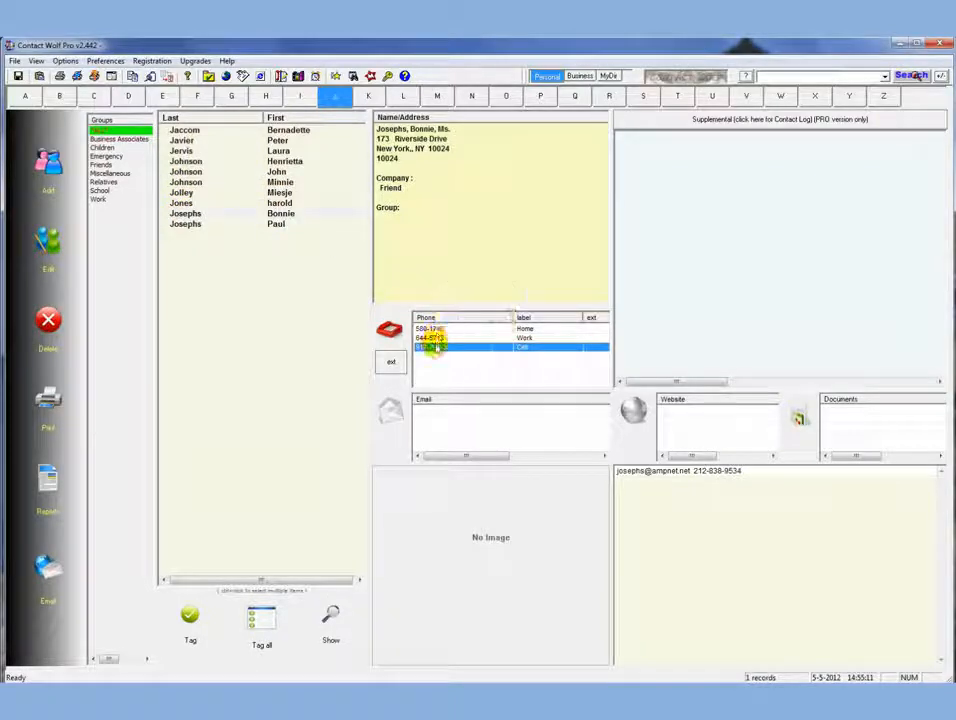
{"action": "left_click", "coordinate": [428, 330]}
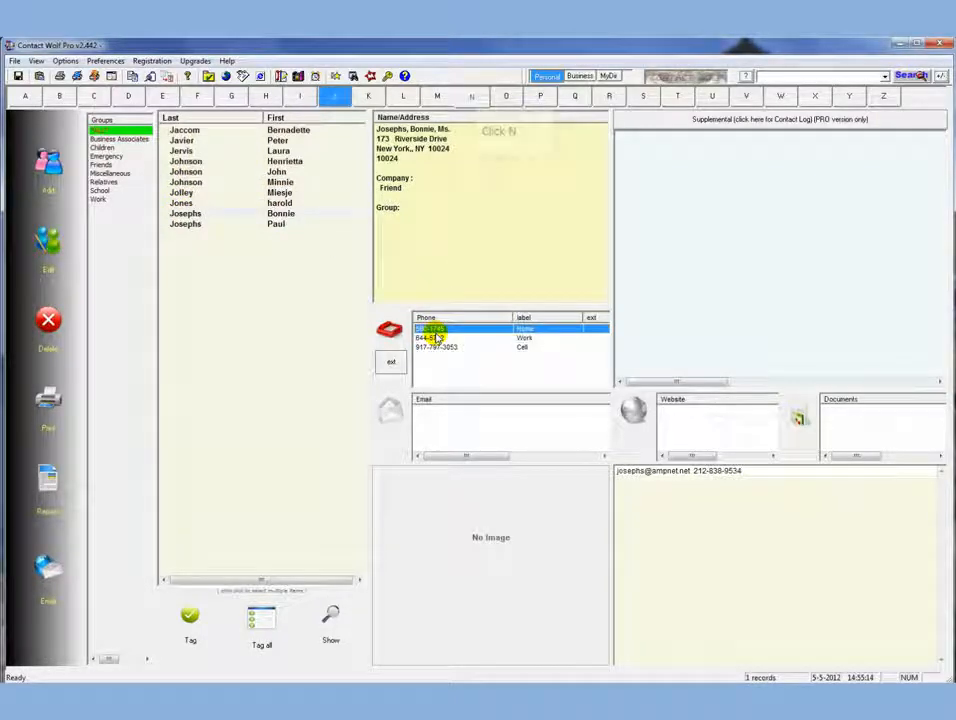
Step: Browse the imported contacts filed under the letters N, O, Q, S, U and W
{"action": "left_click", "coordinate": [472, 97]}
{"action": "left_click", "coordinate": [506, 97]}
{"action": "left_click", "coordinate": [575, 97]}
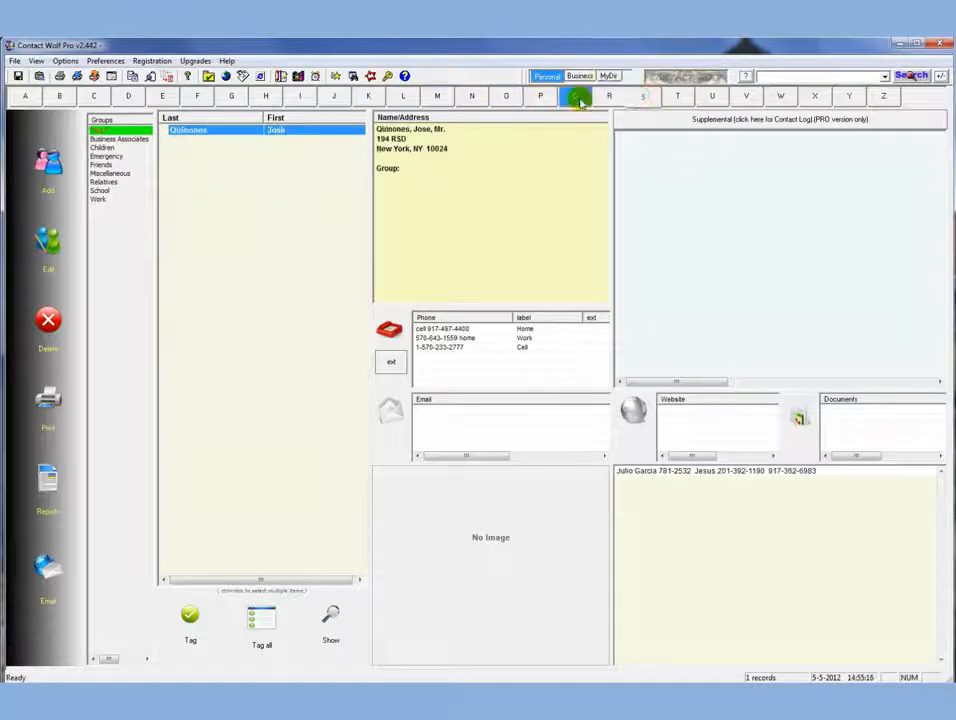
{"action": "left_click", "coordinate": [639, 97]}
{"action": "left_click", "coordinate": [713, 96]}
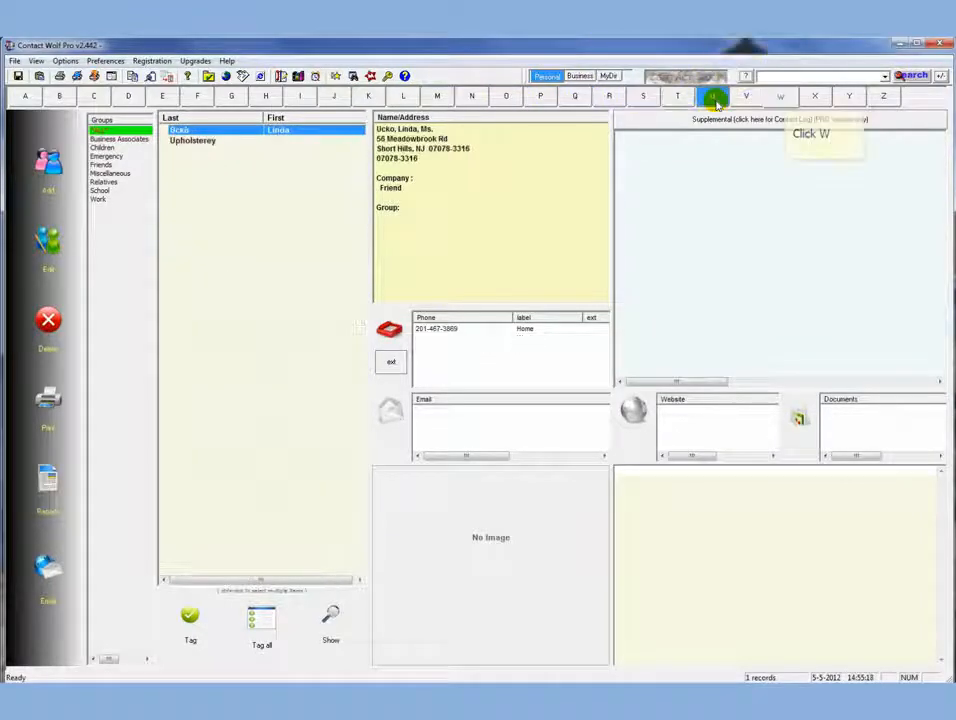
{"action": "left_click", "coordinate": [781, 97]}
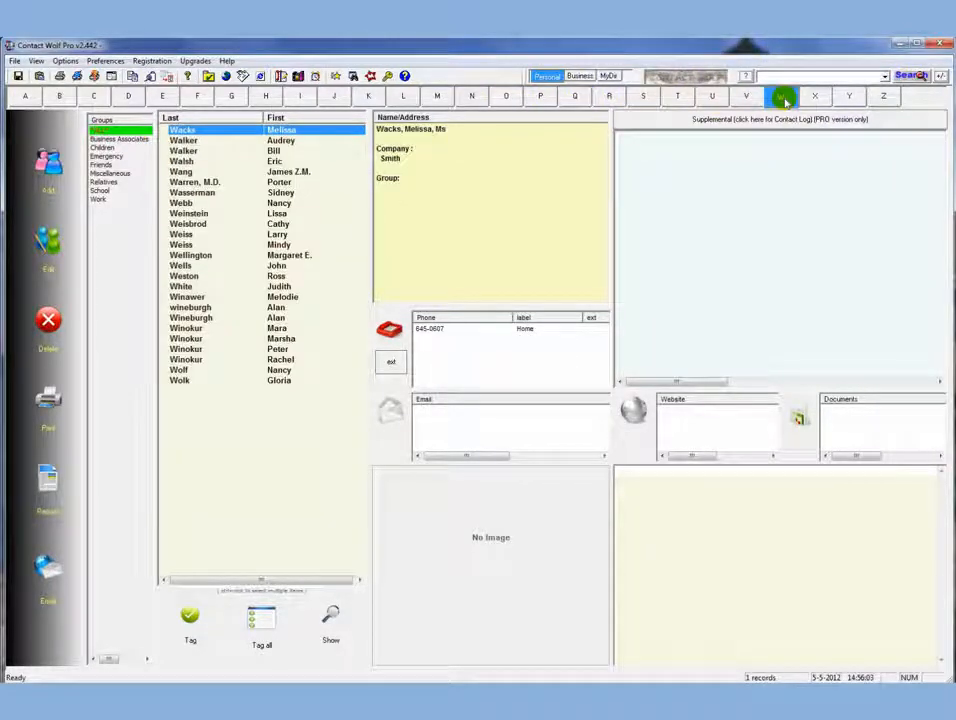